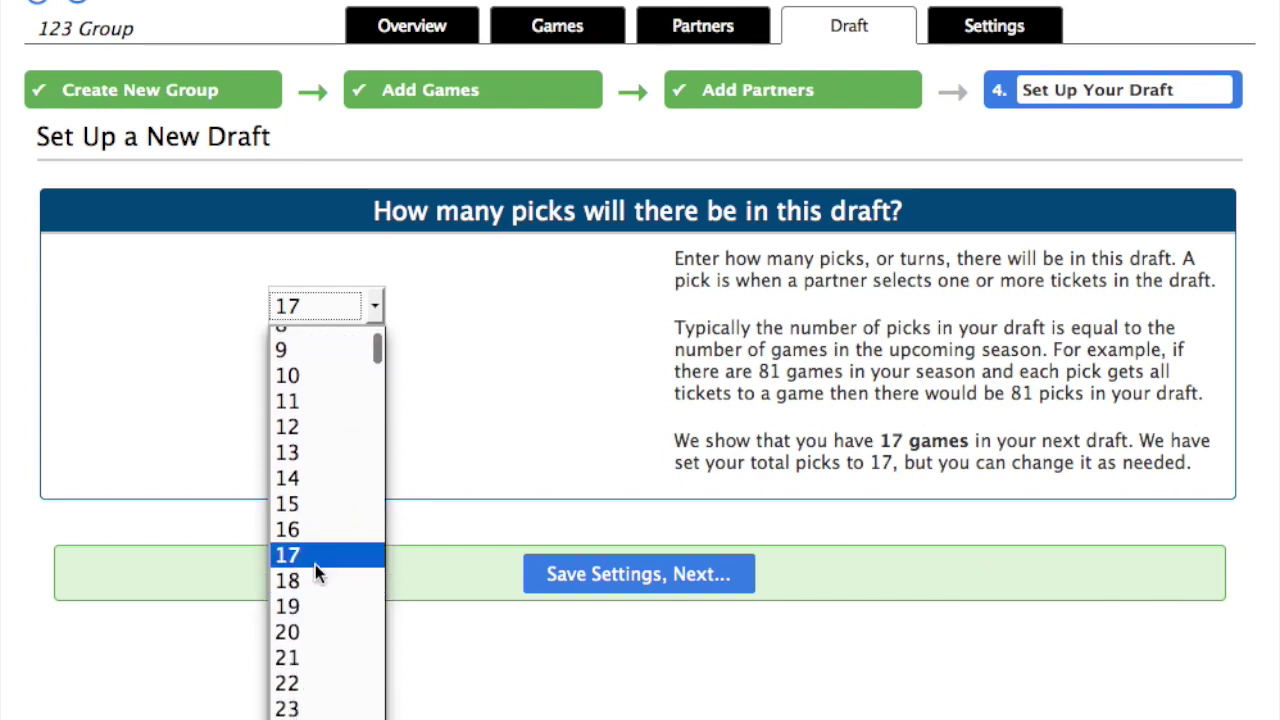
# - Set the number of picks in the new draft to 17 and save the setting
pyautogui.click(315, 558)
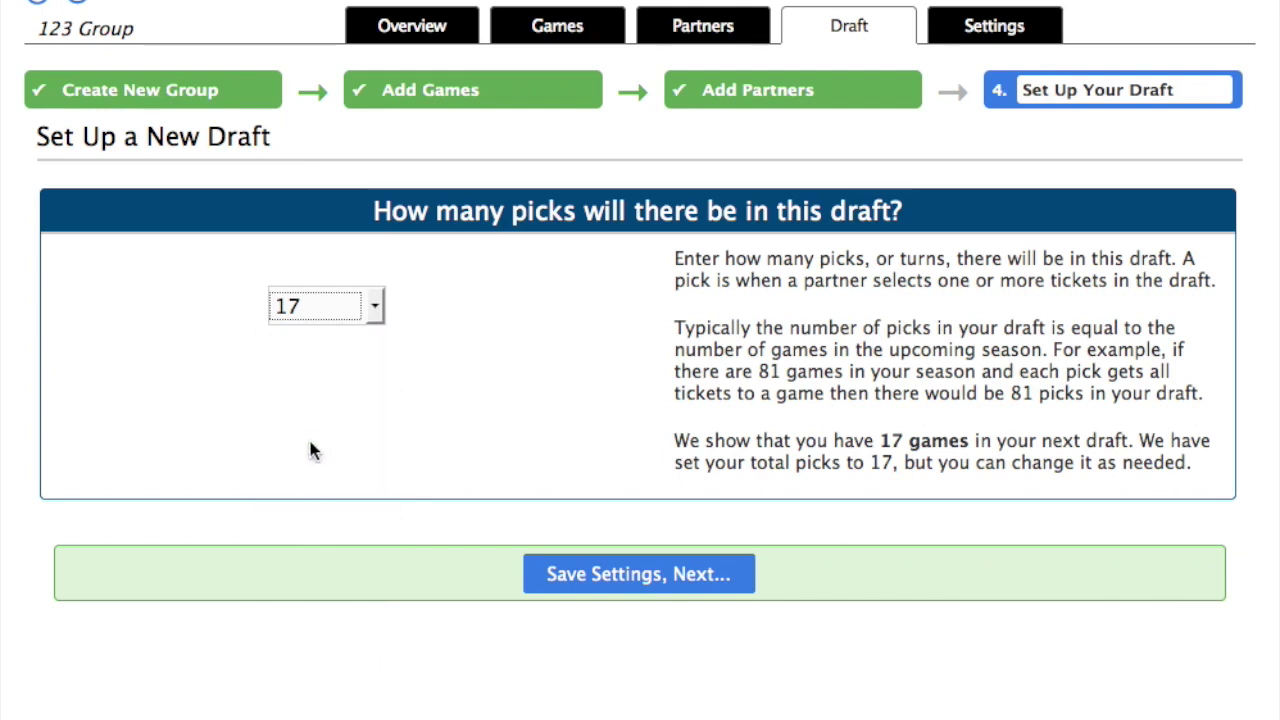
pyautogui.click(620, 574)
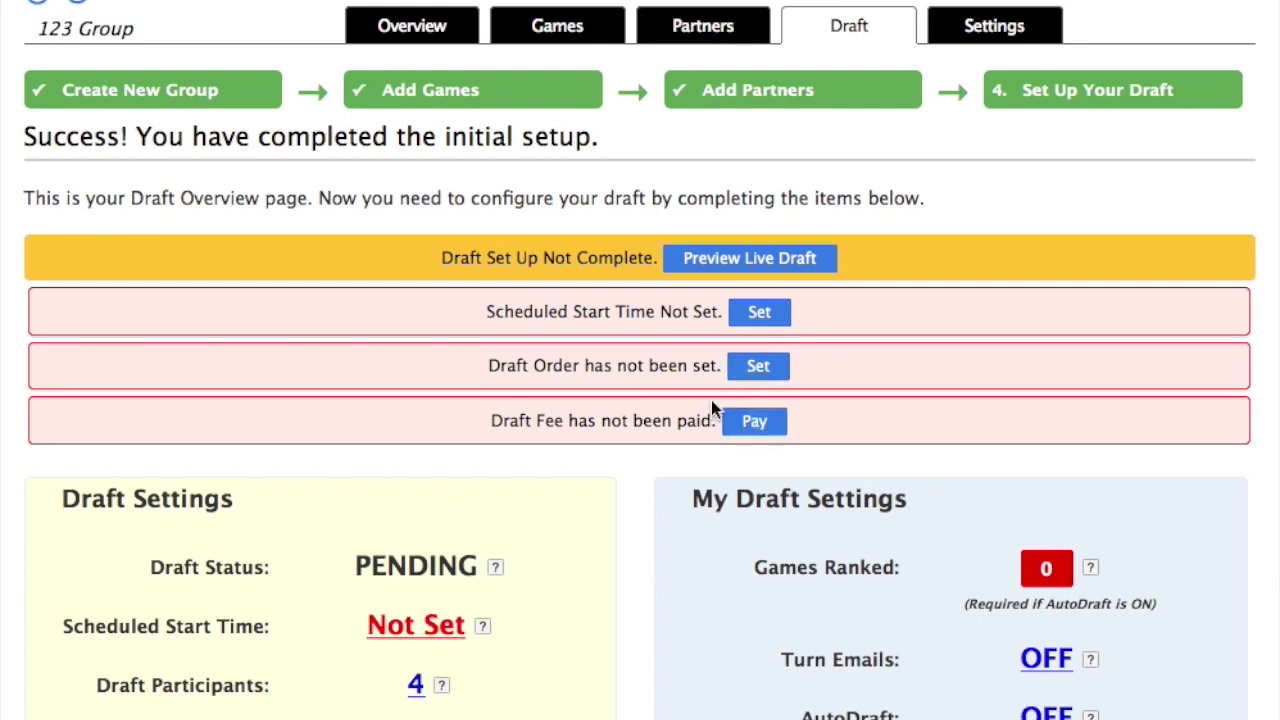
# - Open the draft's scheduled start time and choose March 18, 2015 as the date
pyautogui.scroll(-5, 526, 466)
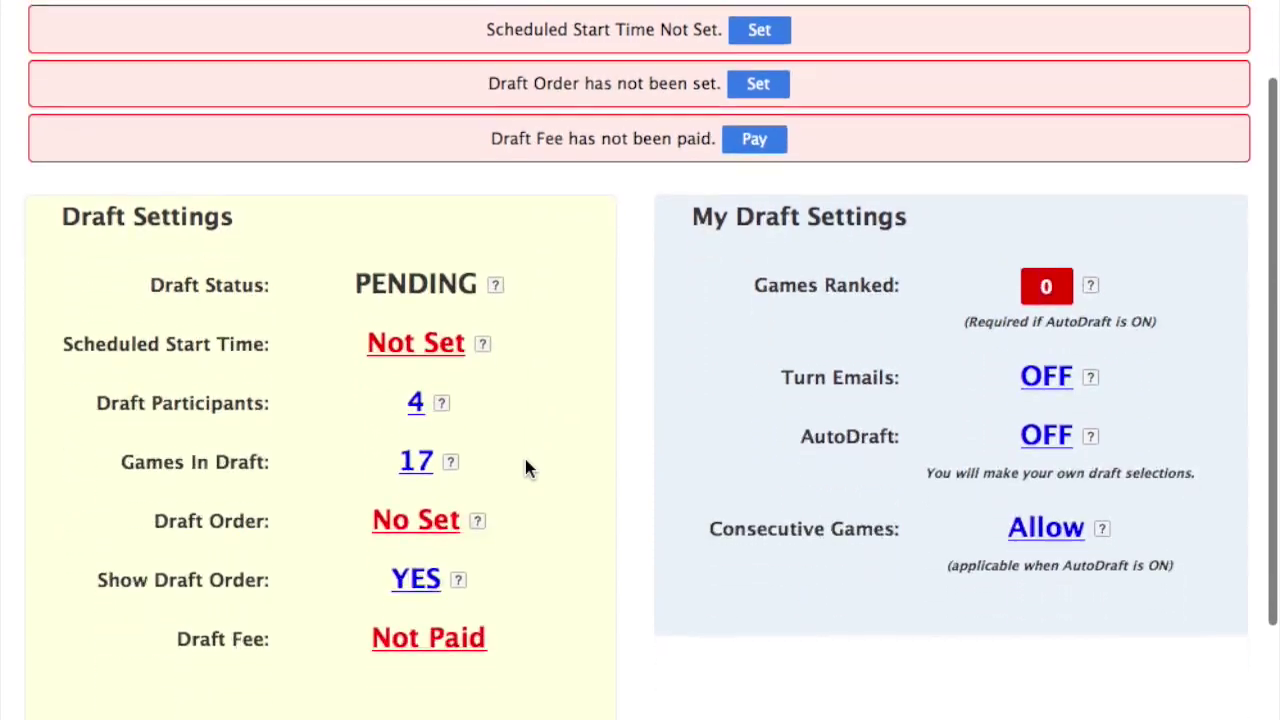
pyautogui.scroll(-1, 526, 466)
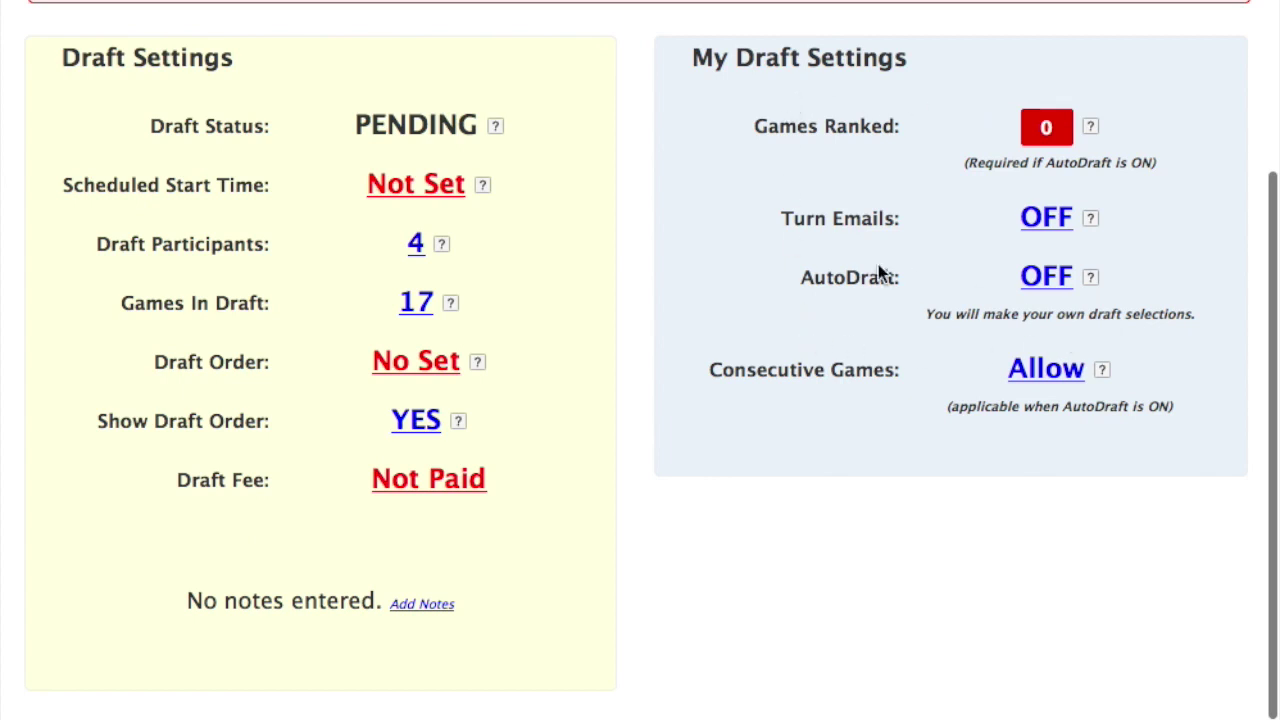
pyautogui.scroll(5, 860, 270)
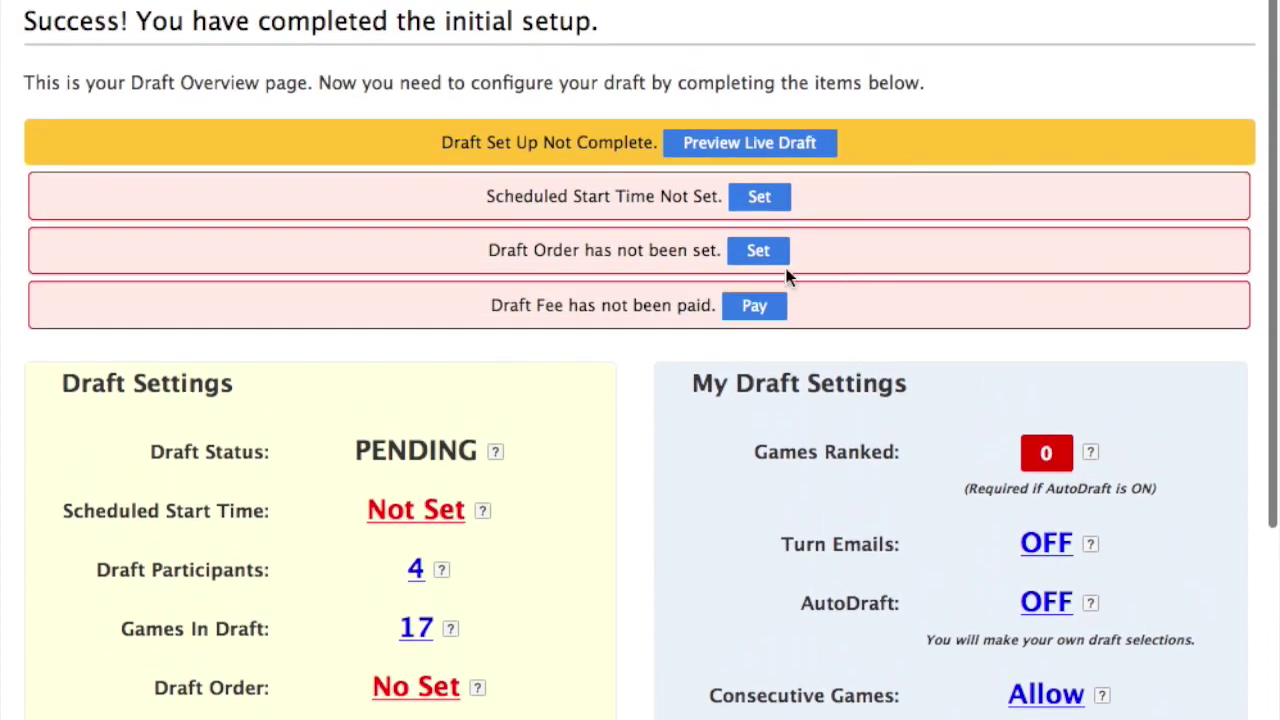
pyautogui.click(760, 199)
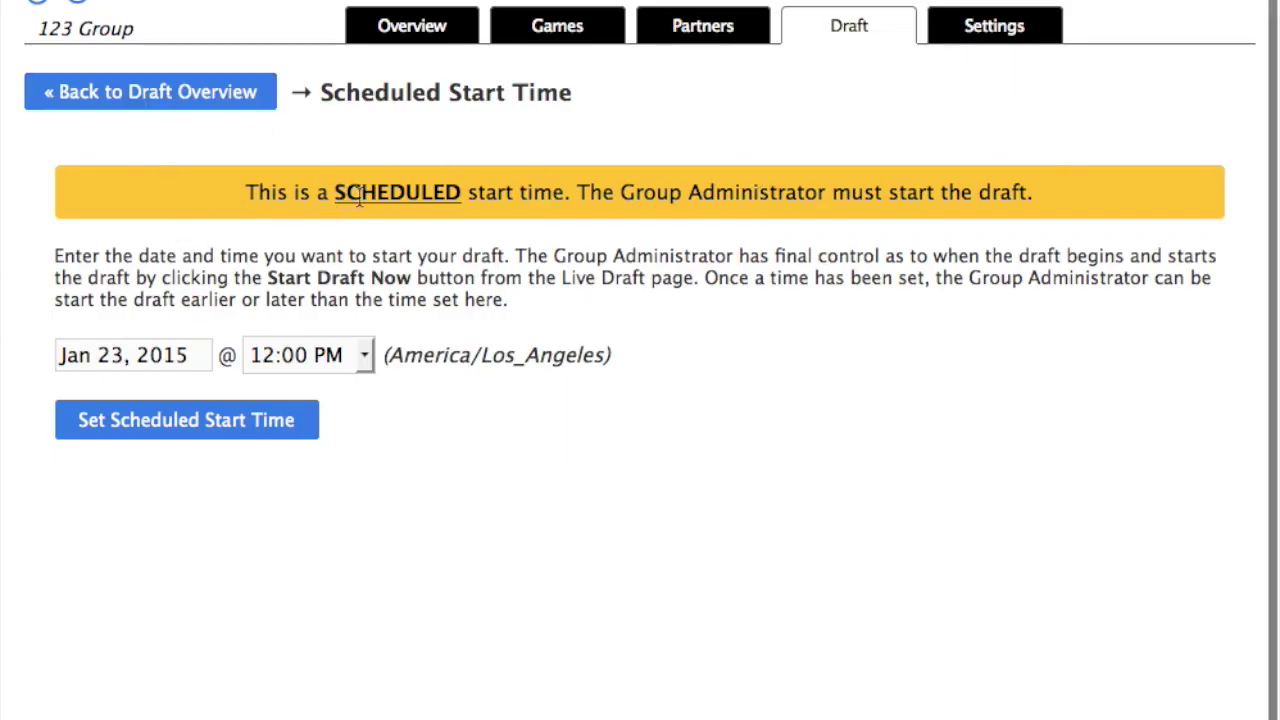
pyautogui.click(138, 354)
pyautogui.click(612, 405)
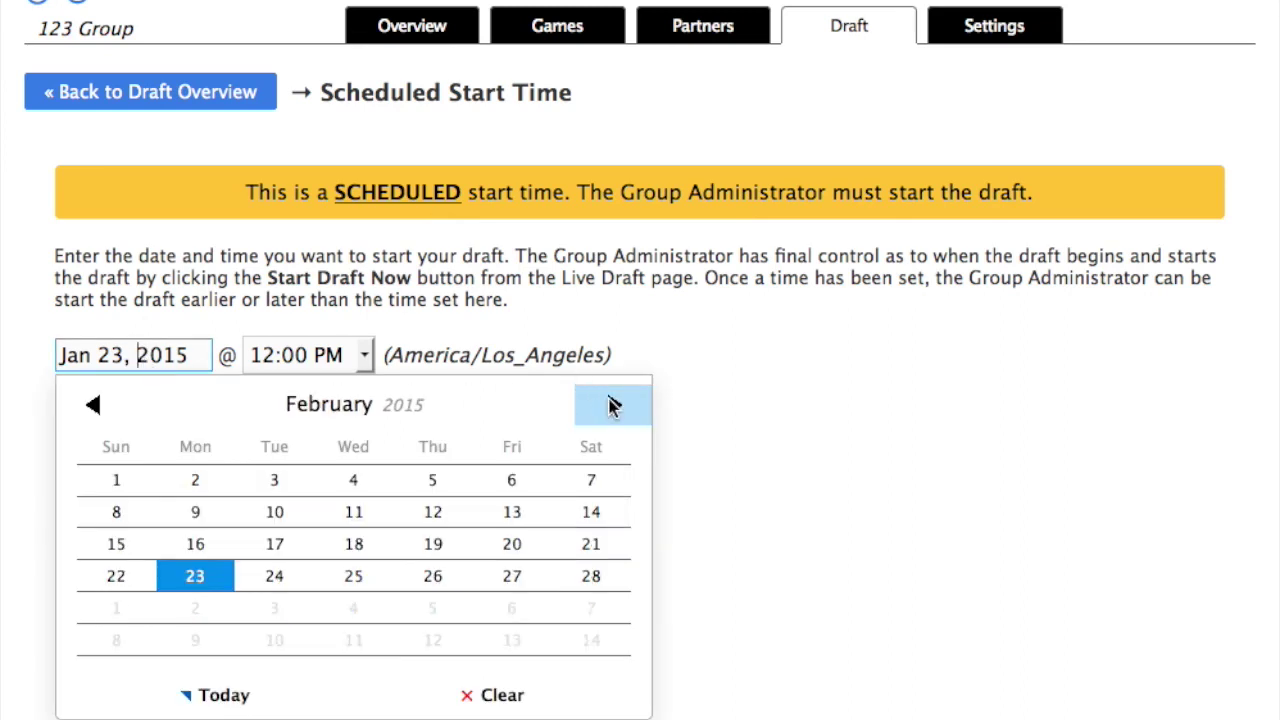
pyautogui.click(612, 405)
pyautogui.click(357, 547)
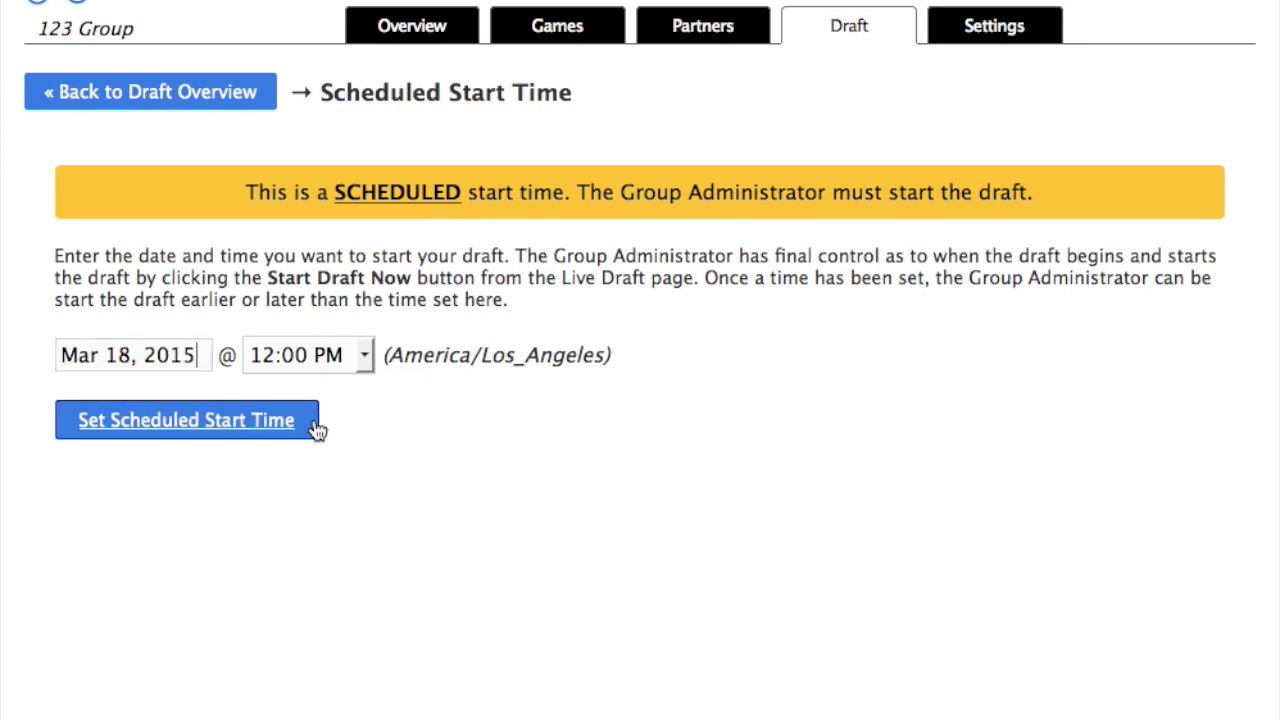
# - Set the scheduled start time to 9:00 AM, save it and return to the draft overview
pyautogui.click(322, 357)
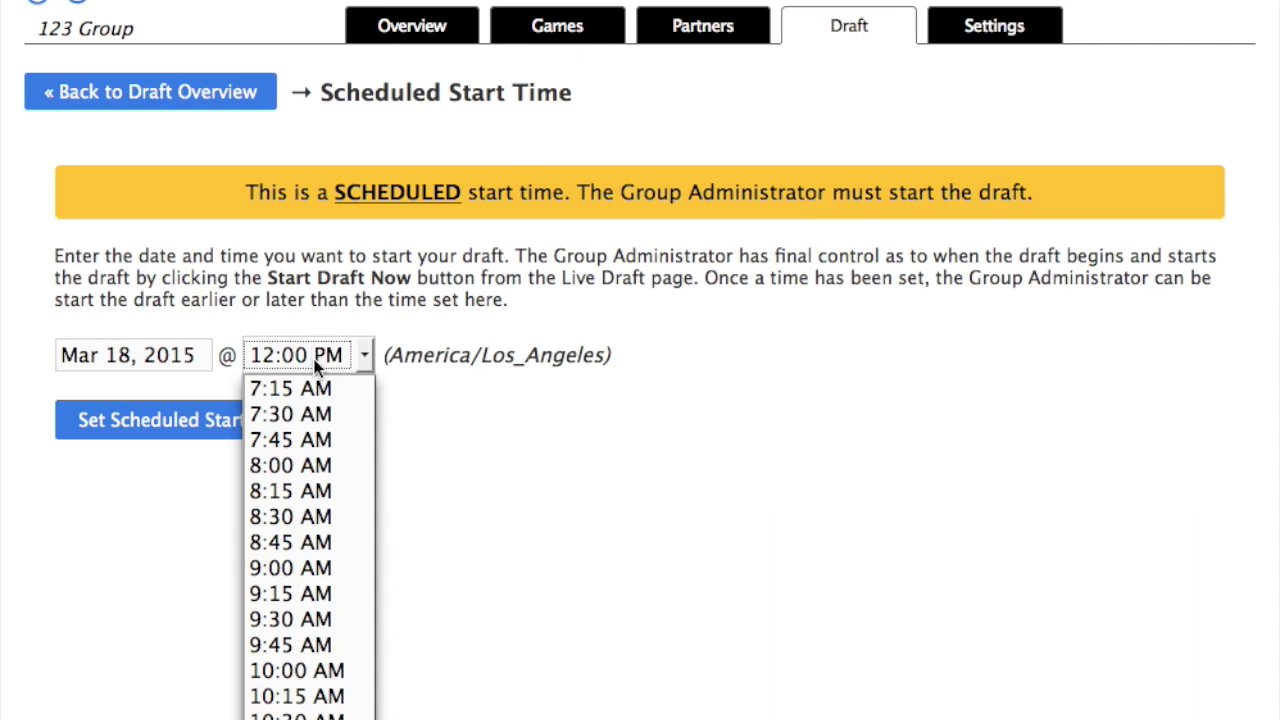
pyautogui.click(318, 567)
pyautogui.click(178, 424)
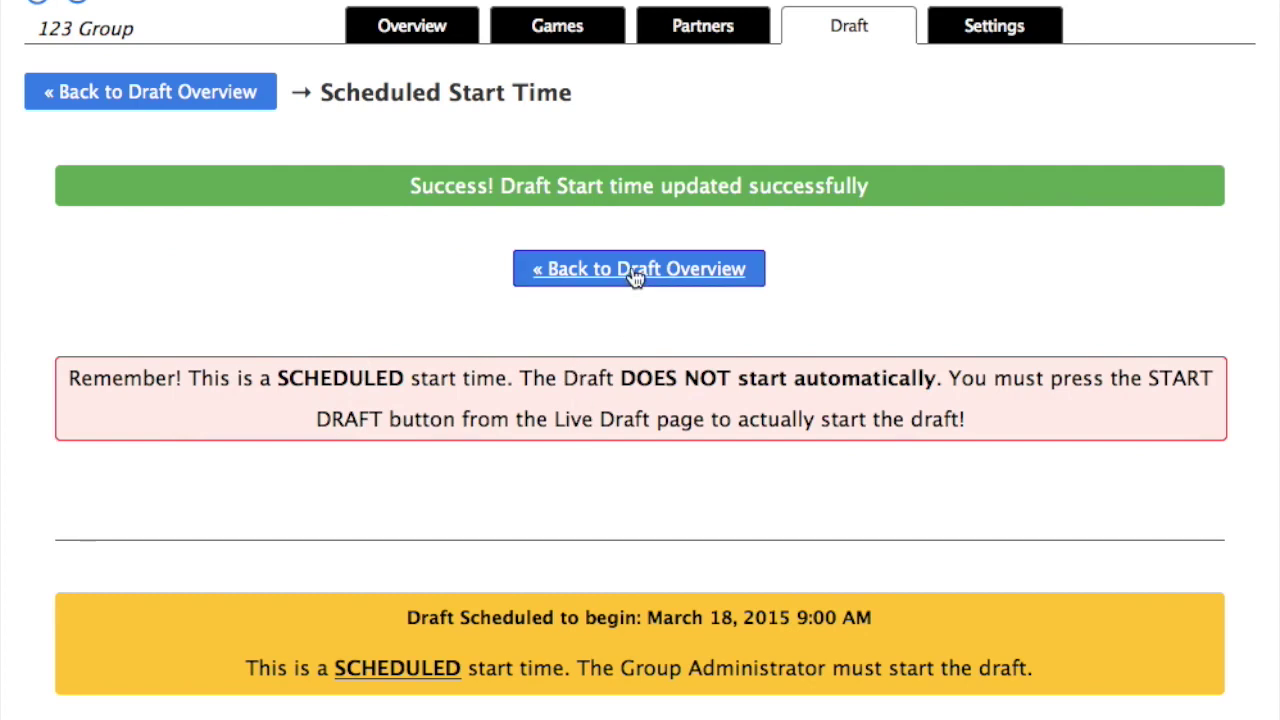
pyautogui.click(634, 276)
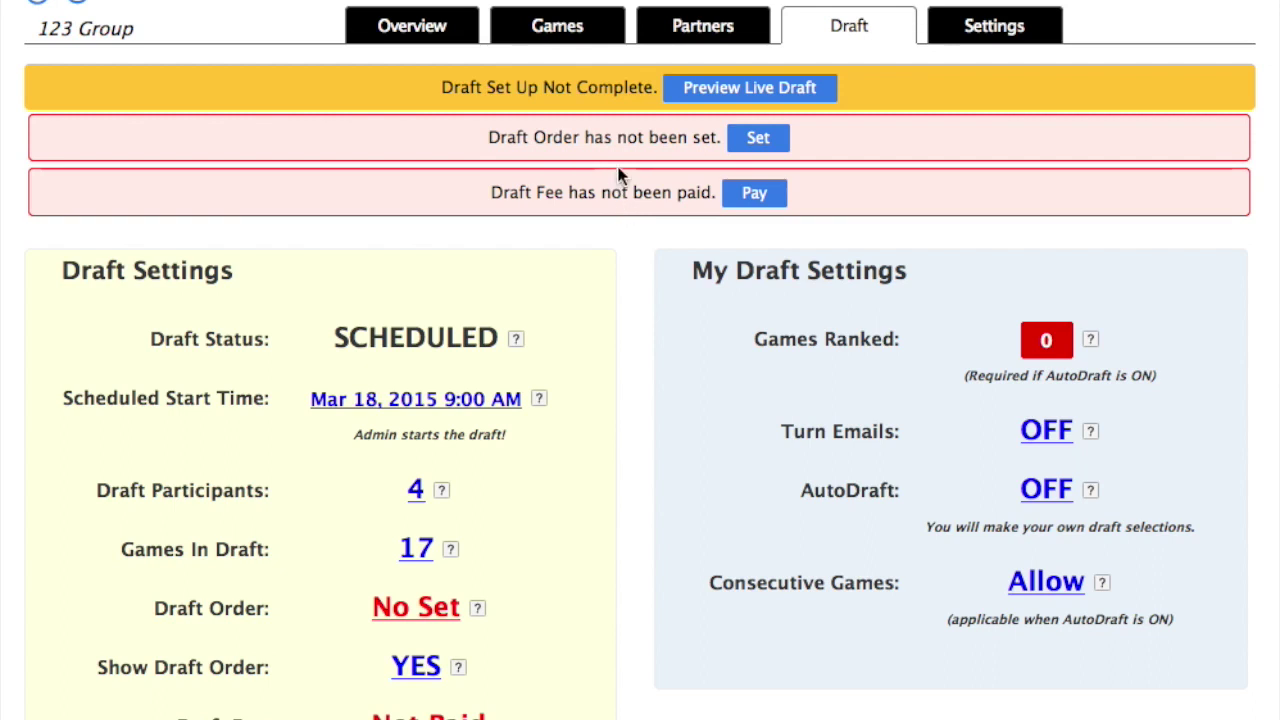
# - Open the draft order setup and assign 4 total picks to each of the first three partners
pyautogui.click(759, 139)
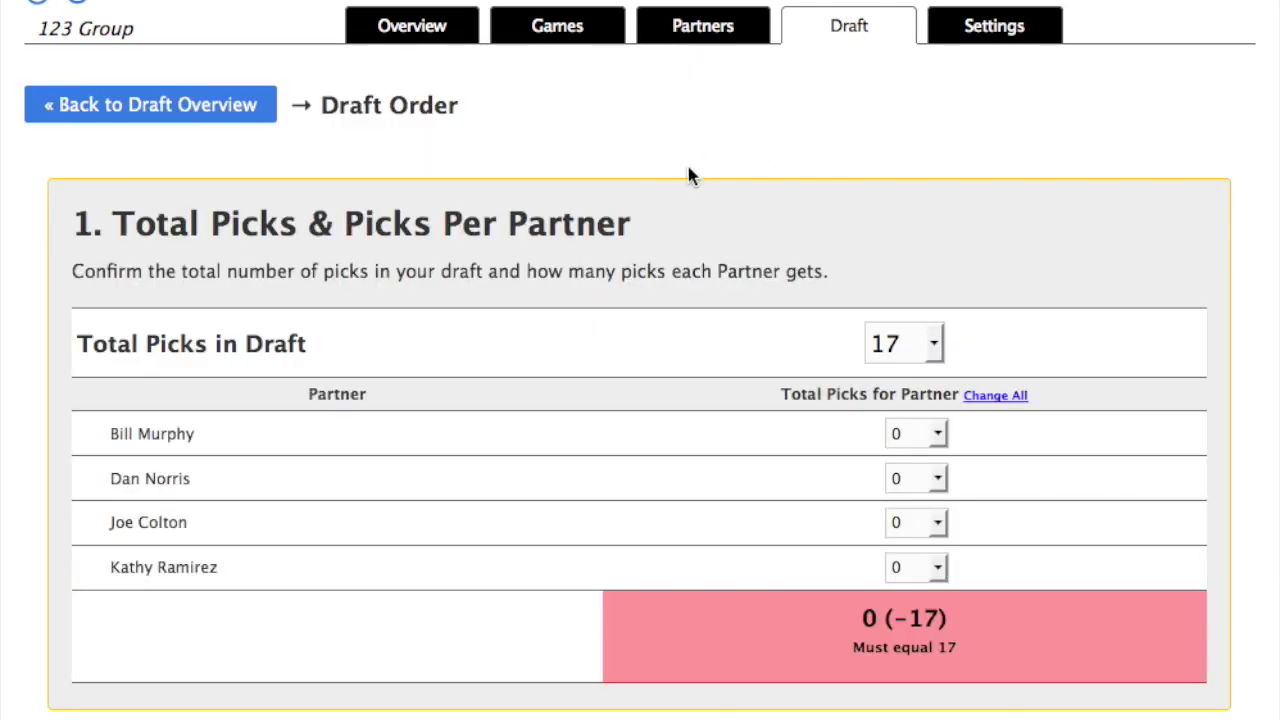
pyautogui.scroll(-3, 415, 278)
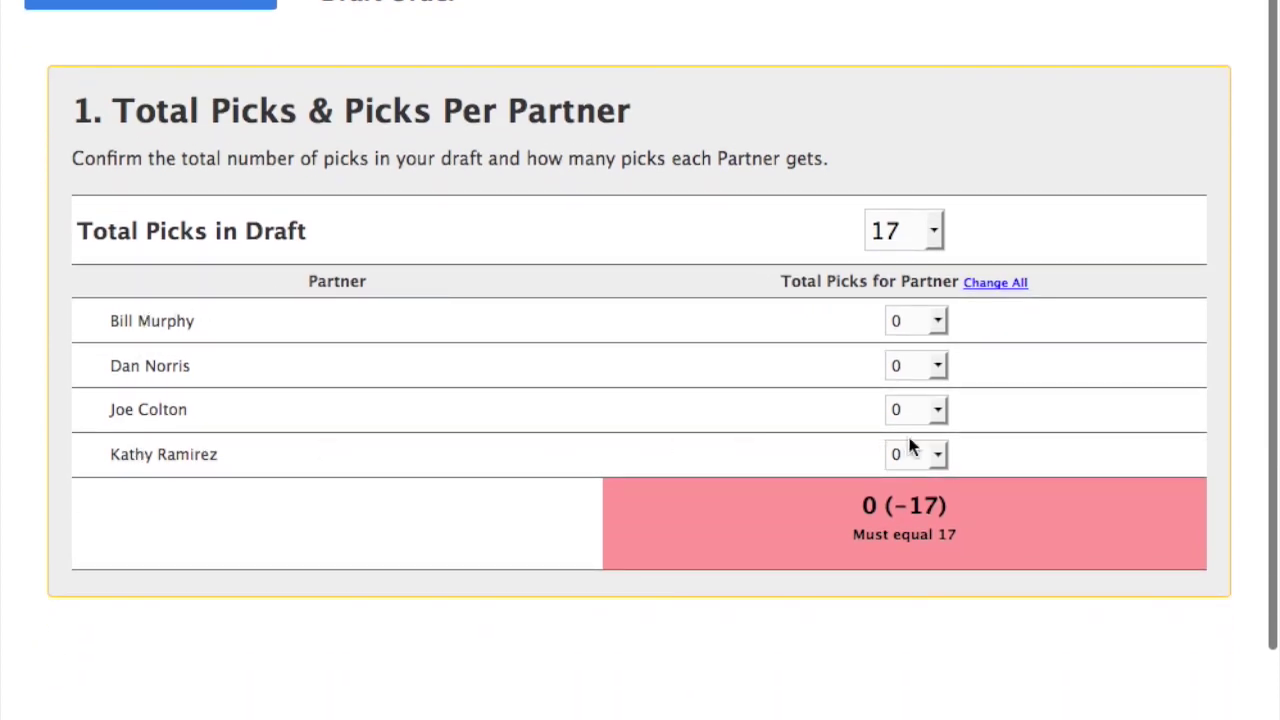
pyautogui.click(928, 320)
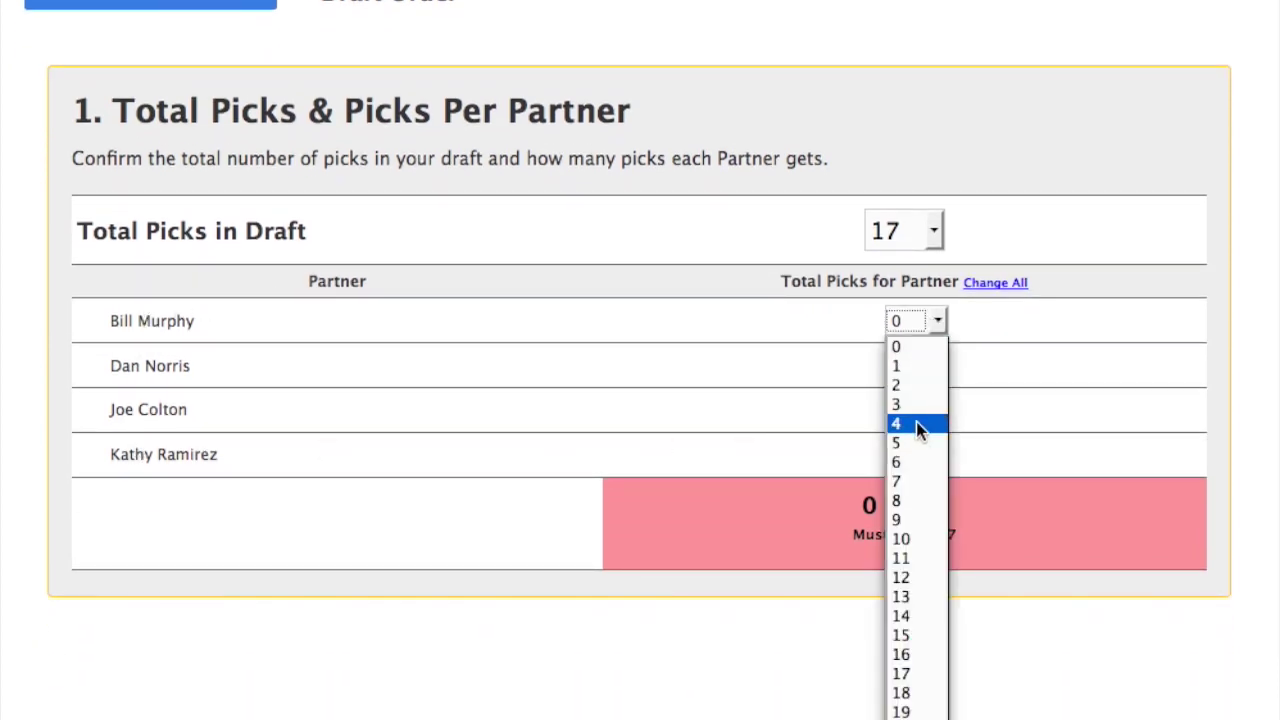
pyautogui.click(920, 428)
pyautogui.click(938, 366)
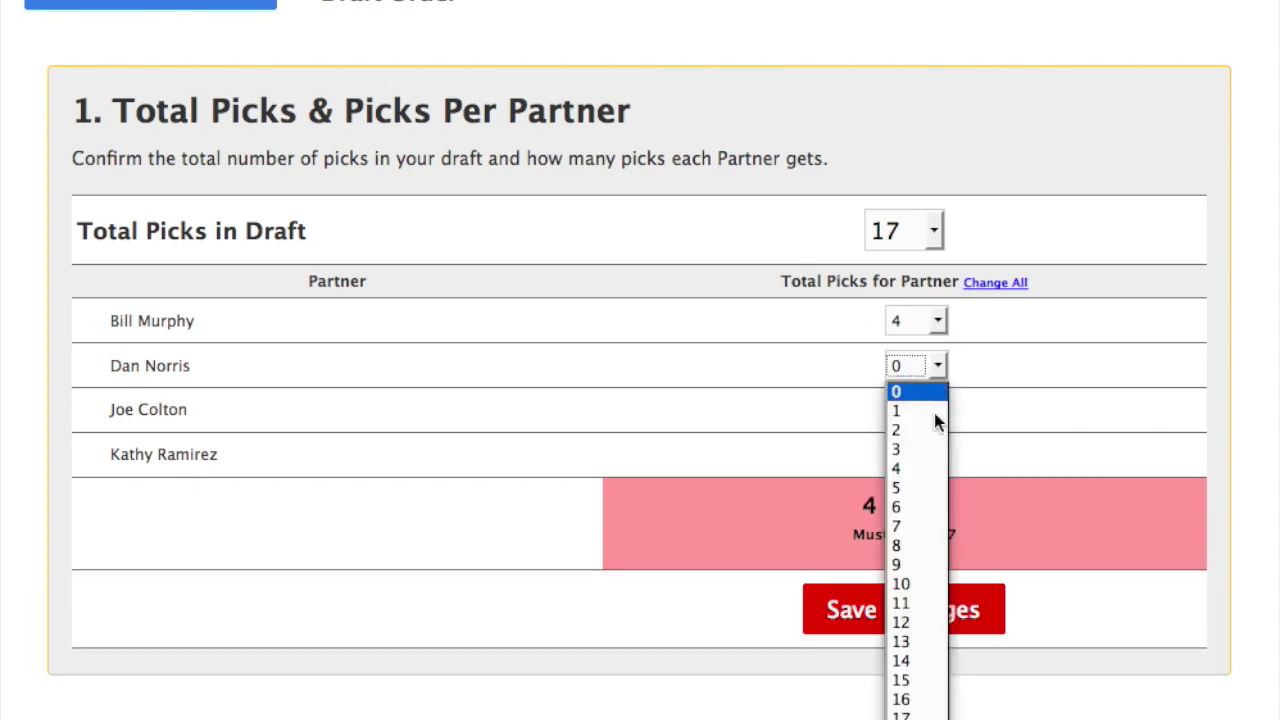
pyautogui.click(916, 468)
pyautogui.click(937, 409)
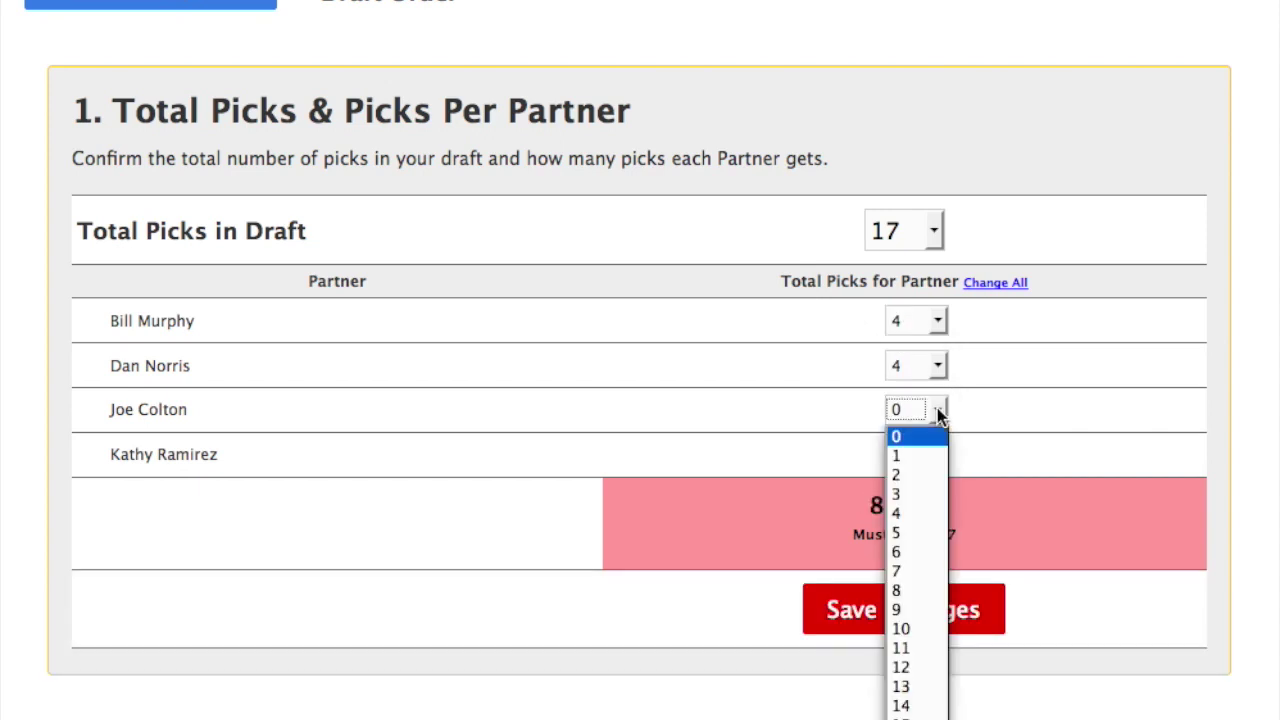
pyautogui.click(925, 510)
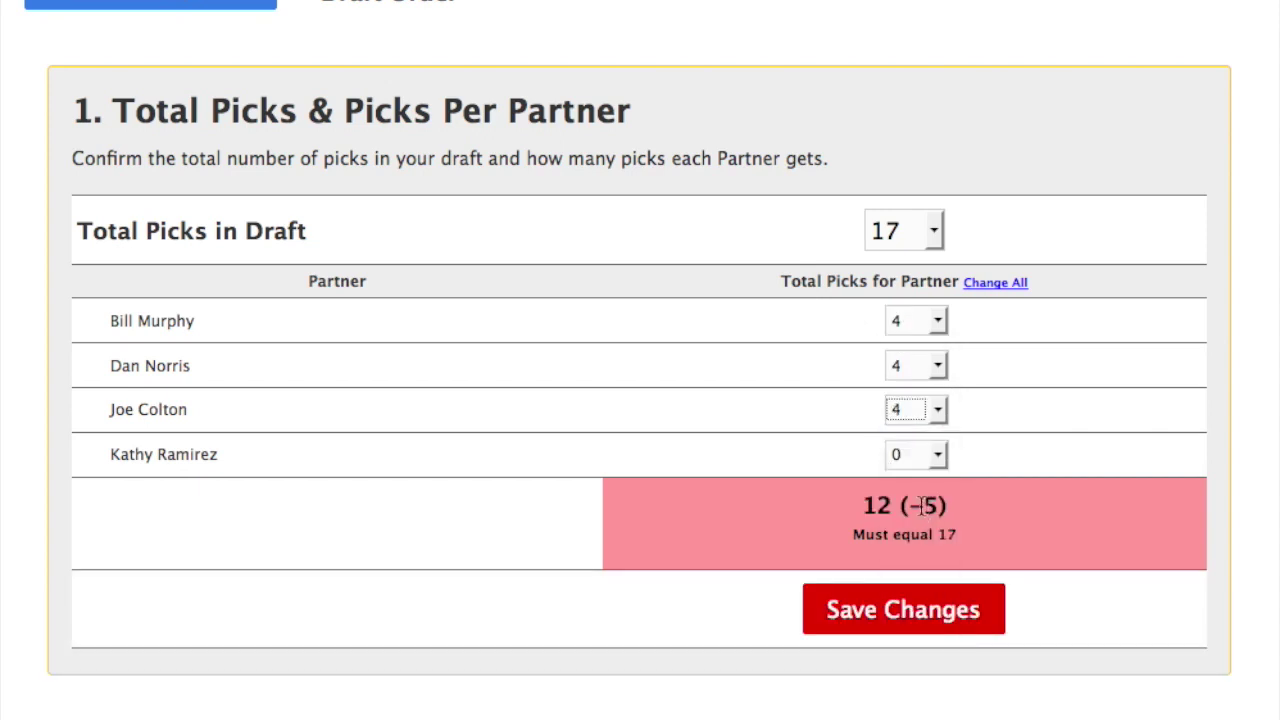
# - Assign 5 total picks to the fourth partner, then save the picks per partner and continue to the picks-per-round section
pyautogui.click(940, 455)
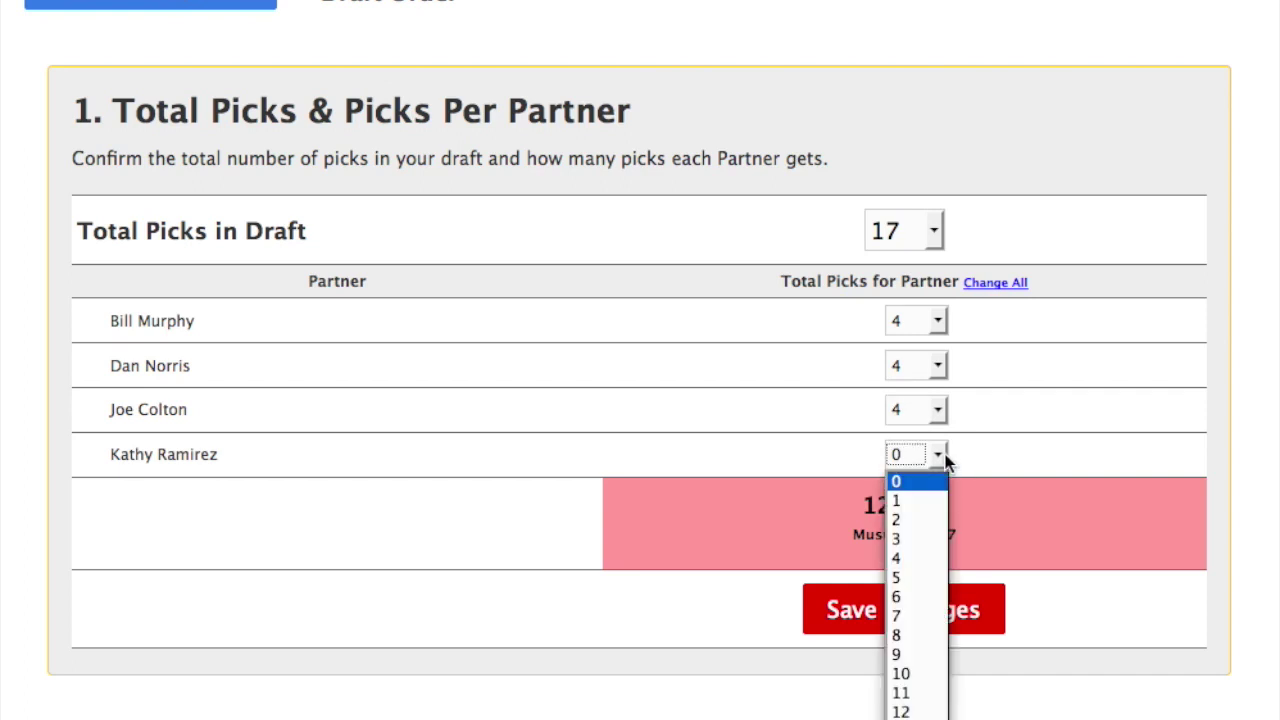
pyautogui.click(913, 572)
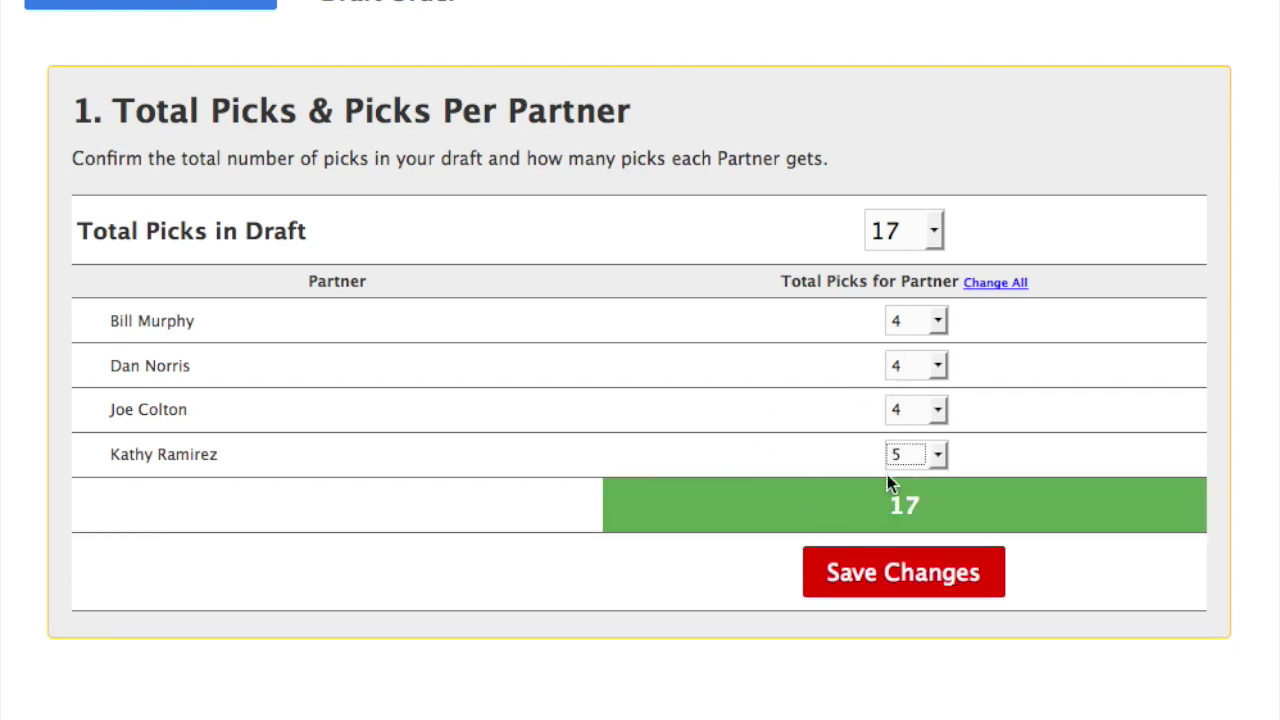
pyautogui.scroll(-2, 1019, 488)
pyautogui.click(933, 518)
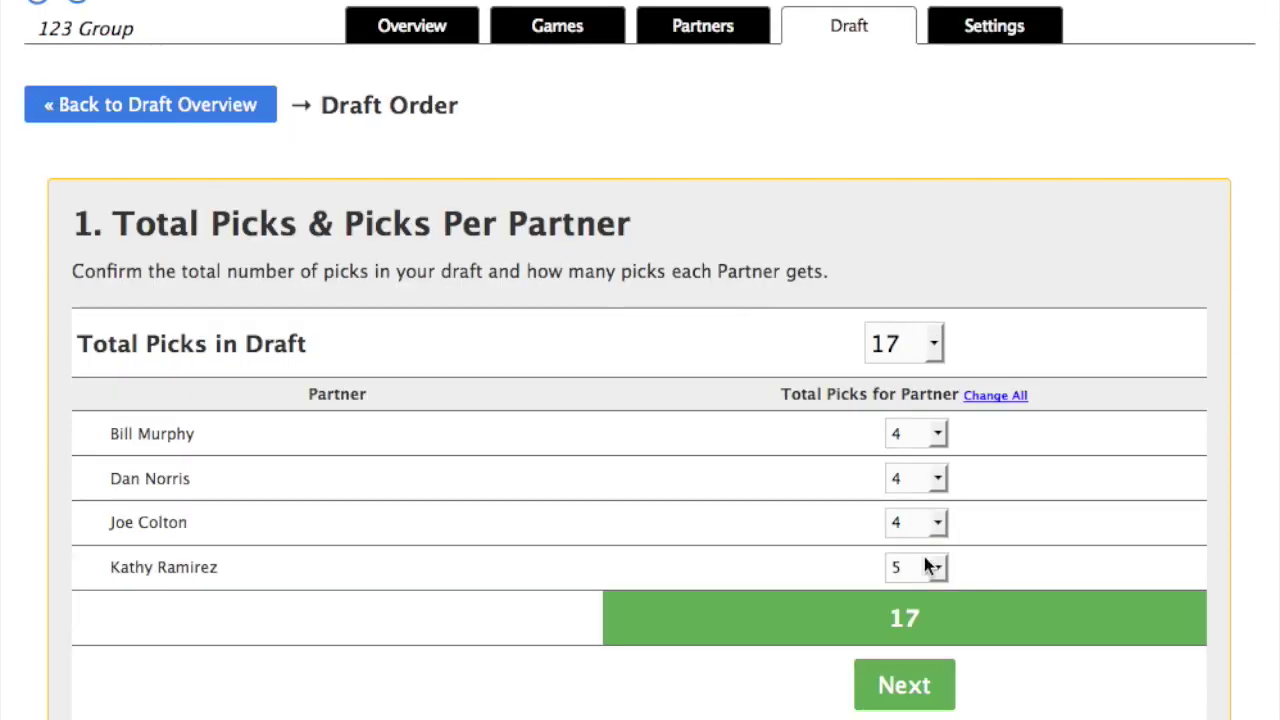
pyautogui.click(903, 682)
# - Read the explanation of the Picks Per Round setting, then save it at 4 and continue to the draft order section
pyautogui.scroll(-3, 766, 600)
pyautogui.scroll(-2, 762, 602)
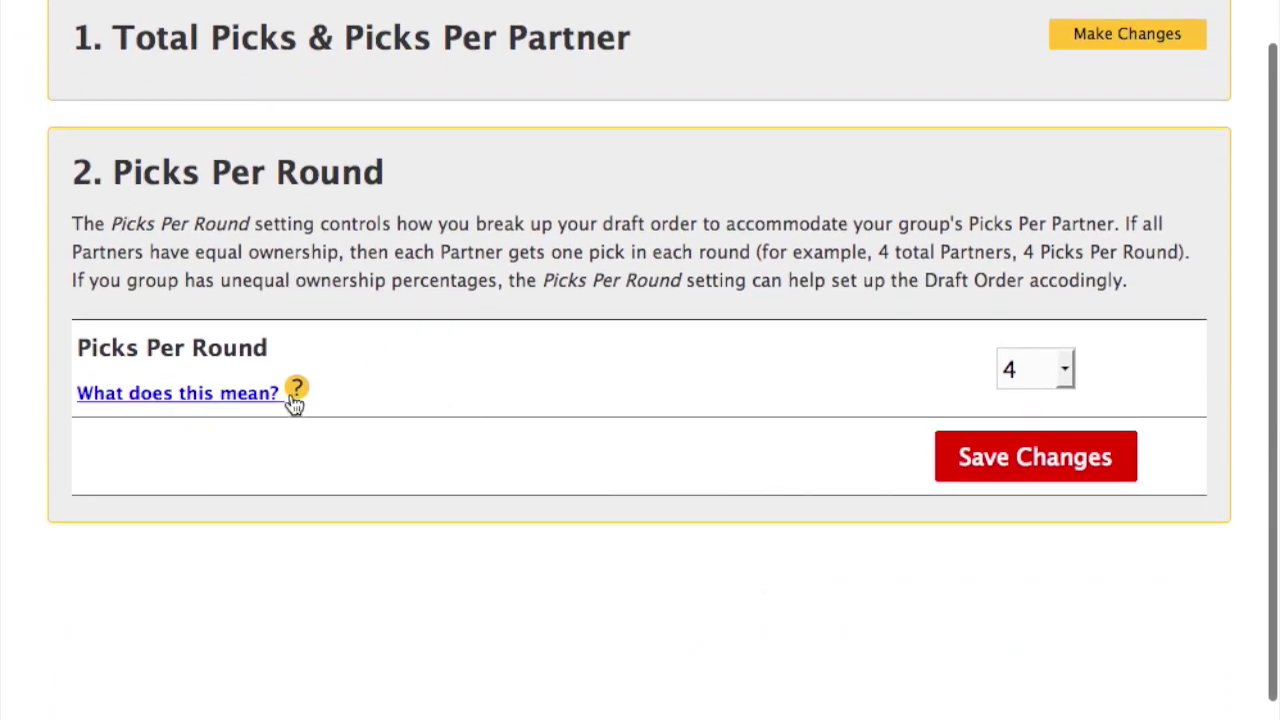
pyautogui.click(245, 398)
pyautogui.scroll(-2, 190, 500)
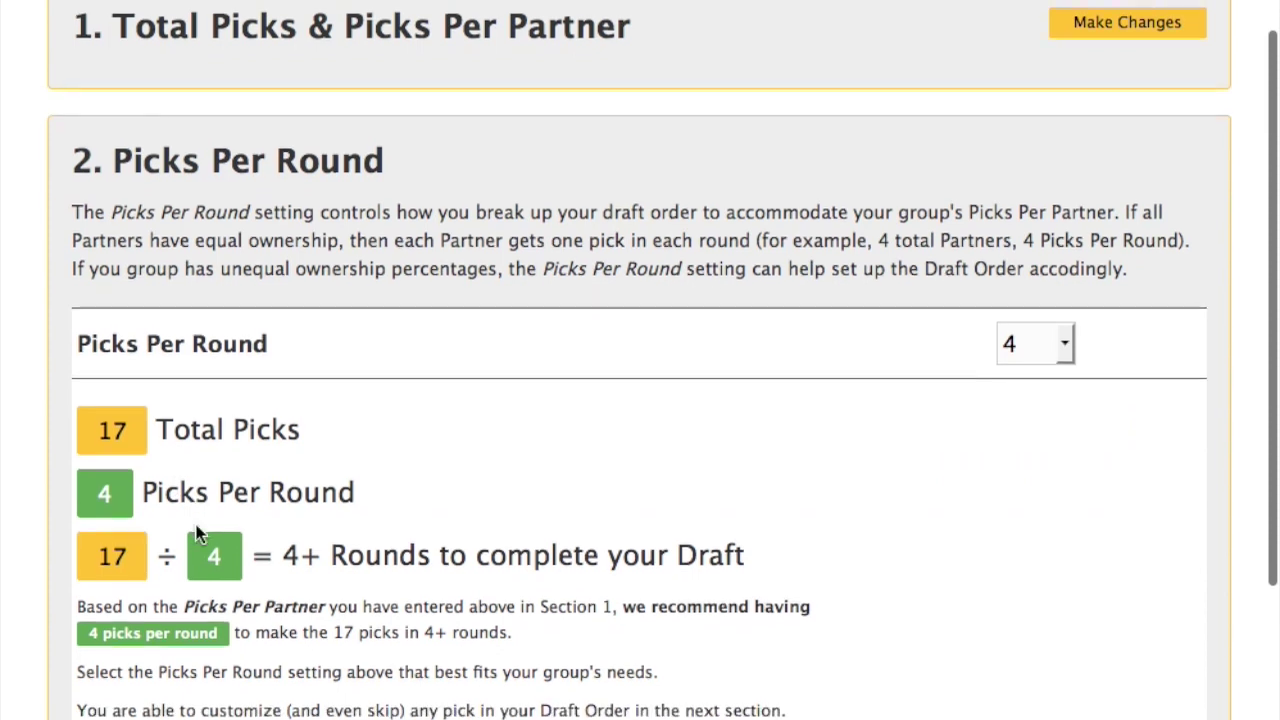
pyautogui.scroll(-2, 200, 535)
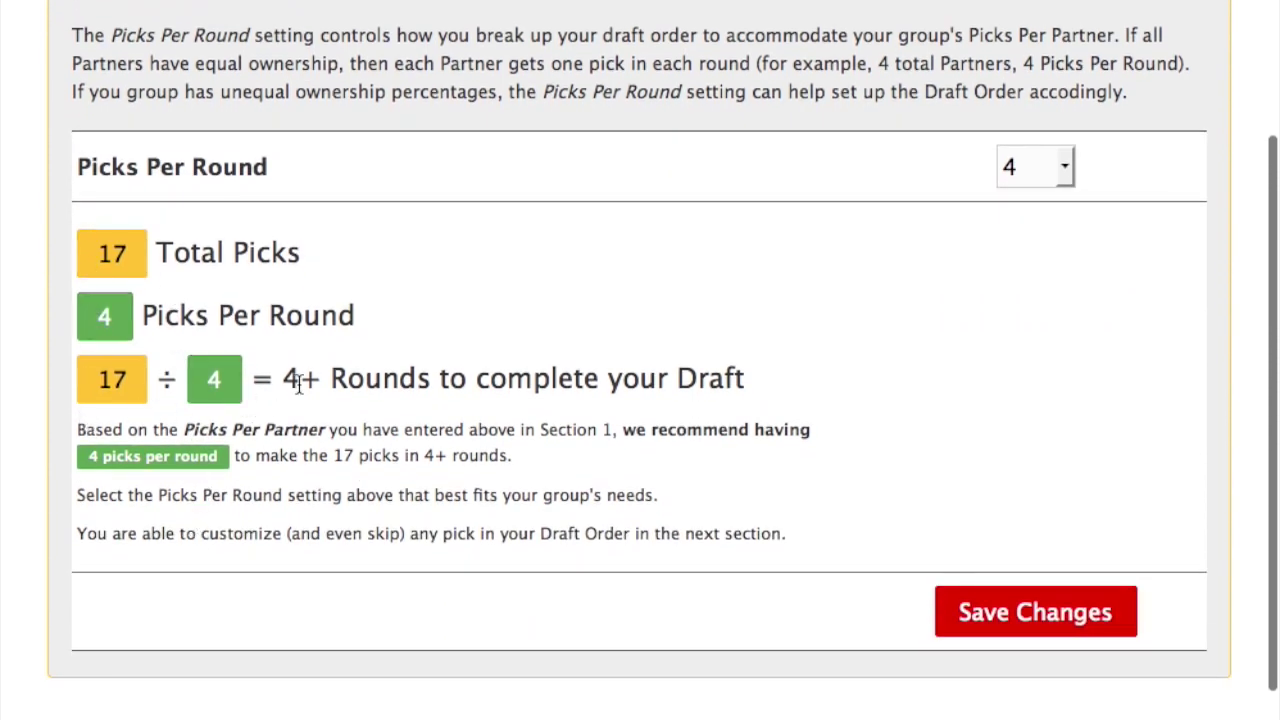
pyautogui.click(1024, 621)
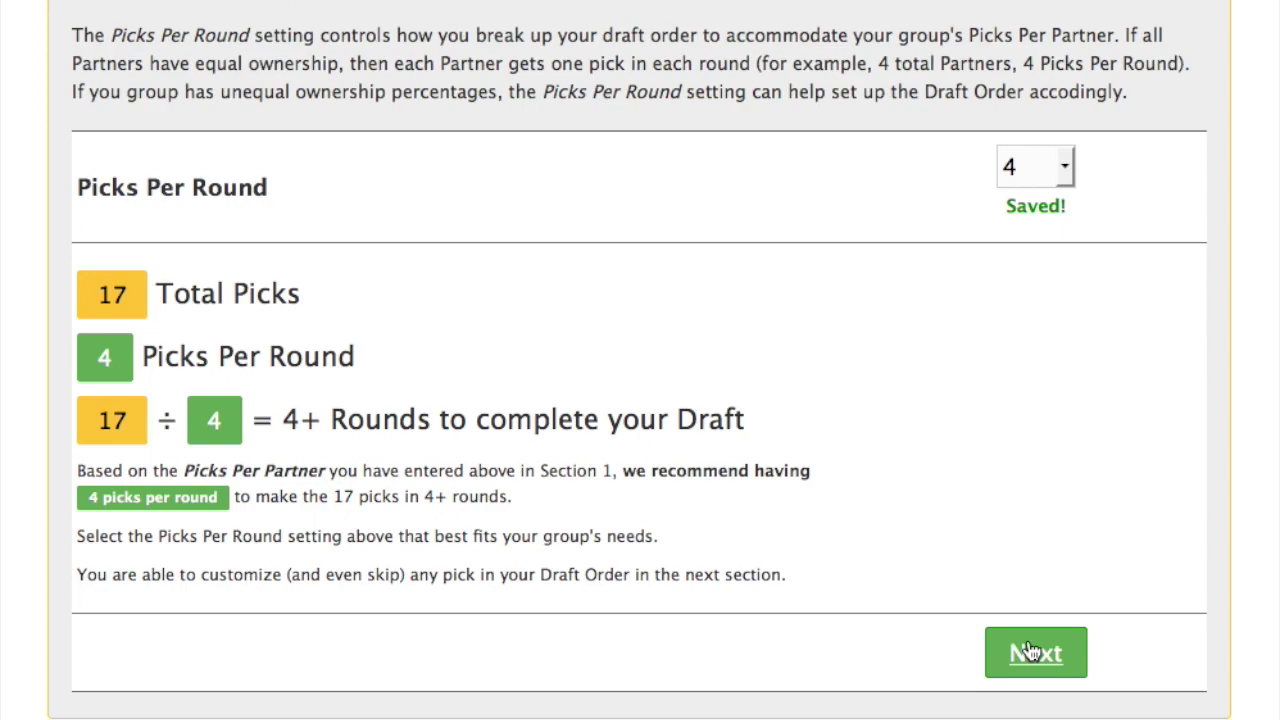
pyautogui.click(1032, 651)
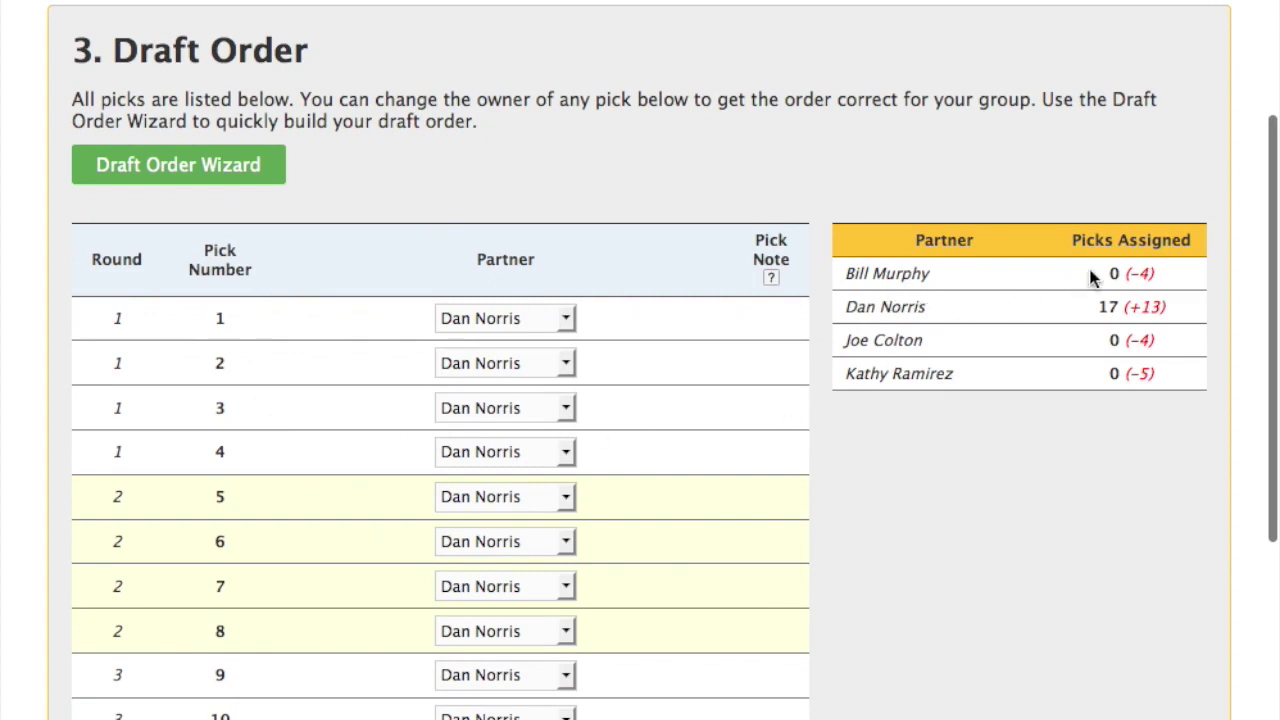
# - Start the Draft Order Wizard and randomize the initial order of the four partners
pyautogui.click(200, 166)
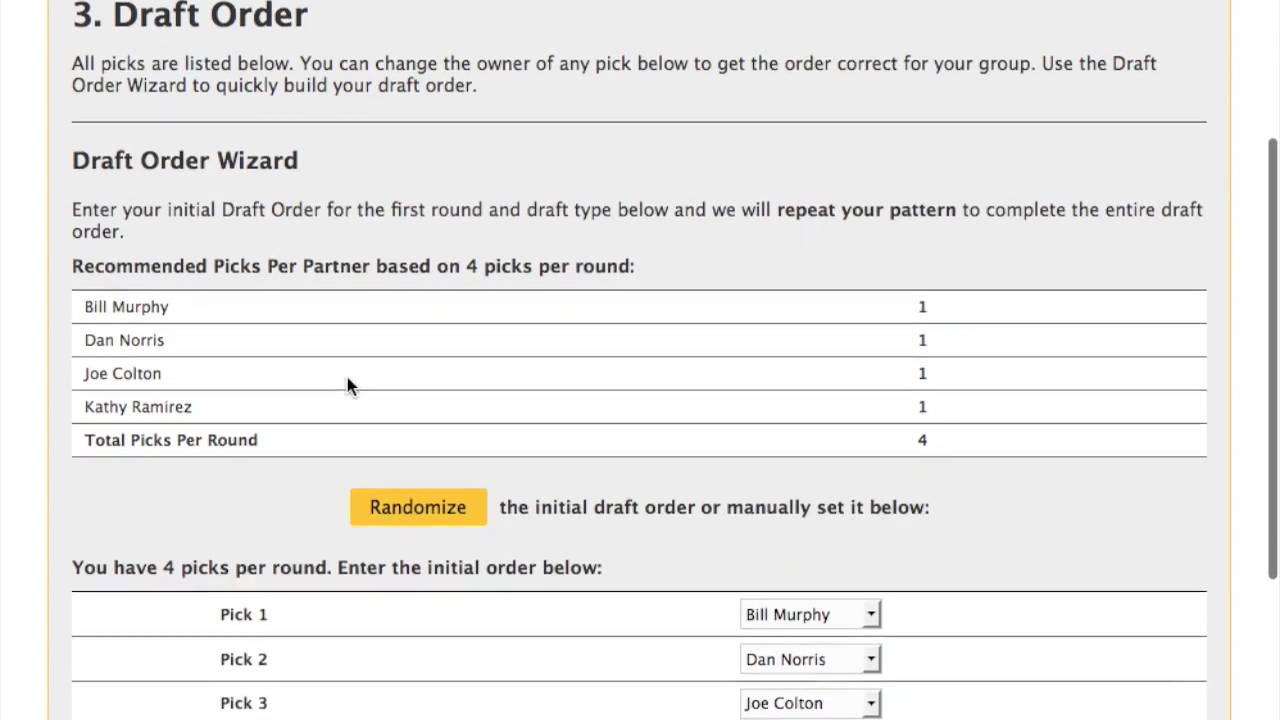
pyautogui.scroll(-3, 347, 377)
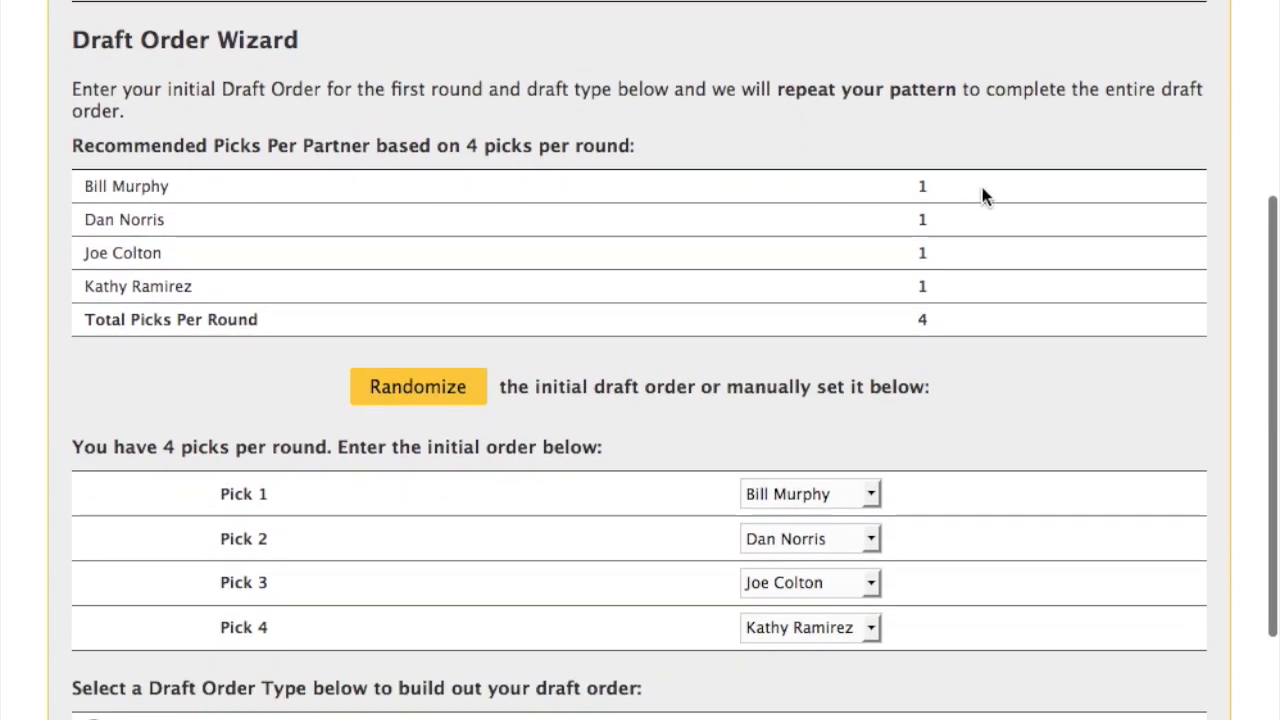
pyautogui.scroll(-3, 706, 422)
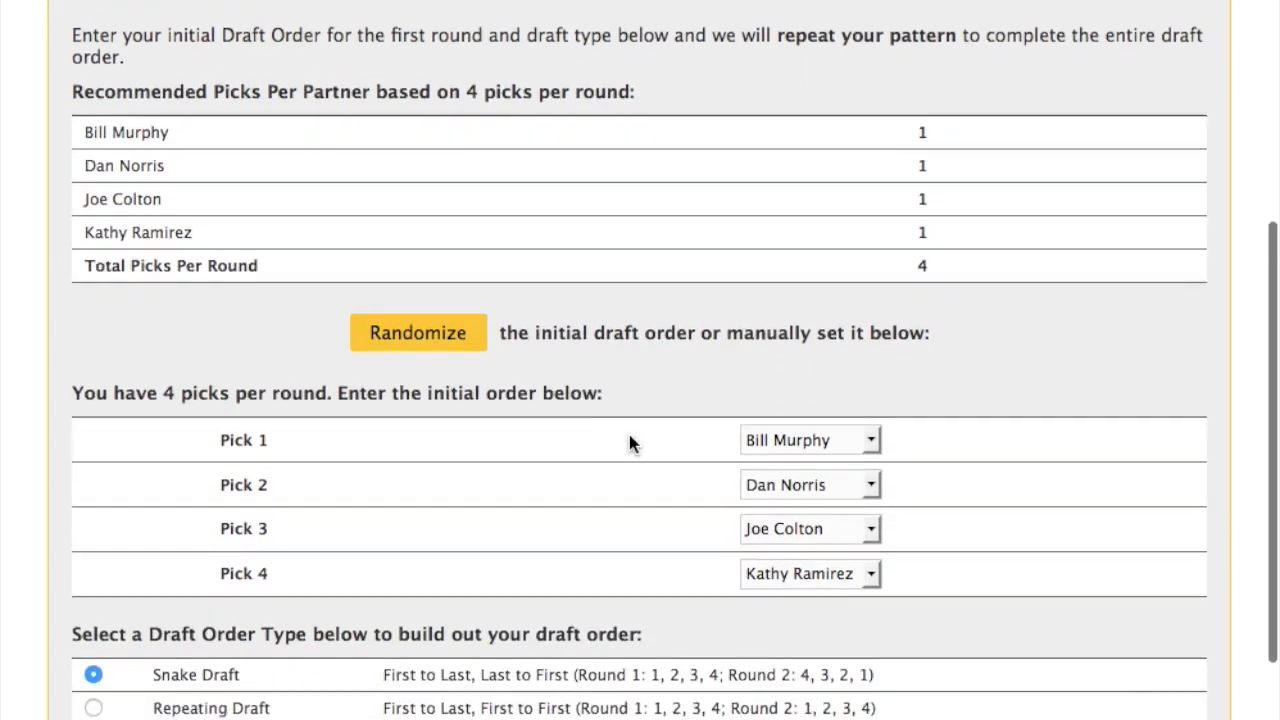
pyautogui.click(822, 366)
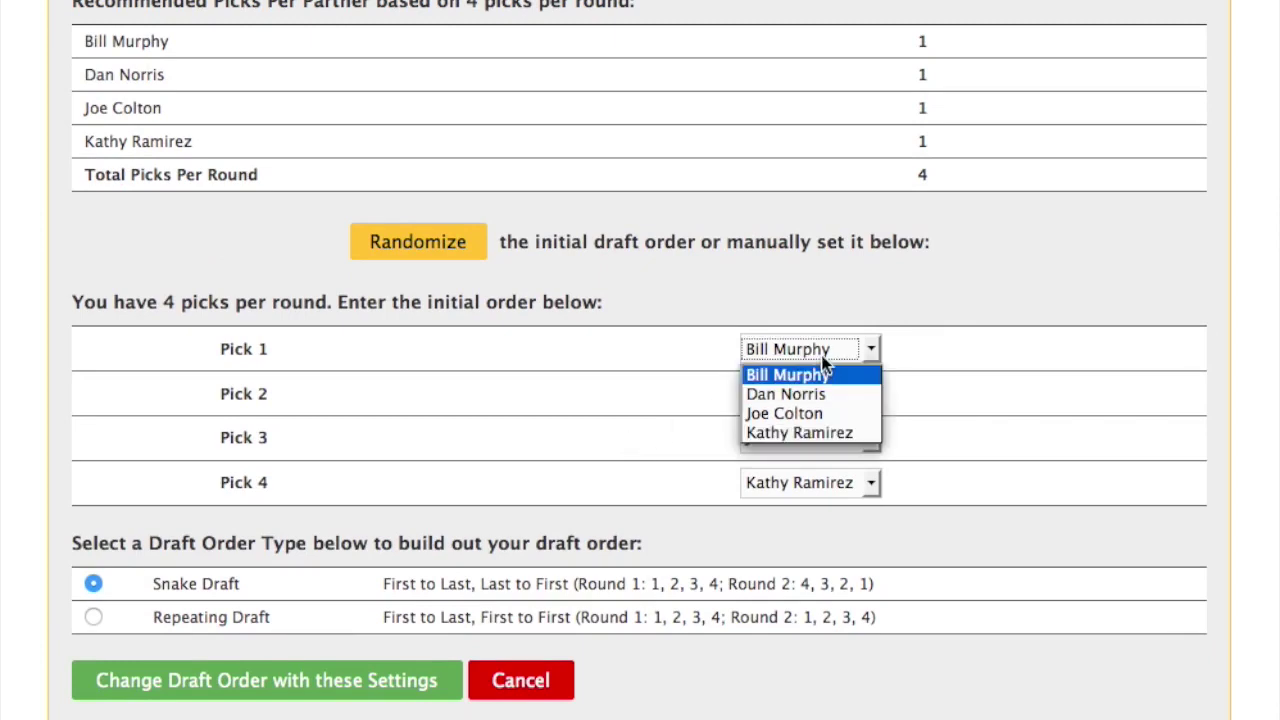
pyautogui.click(823, 358)
pyautogui.click(436, 254)
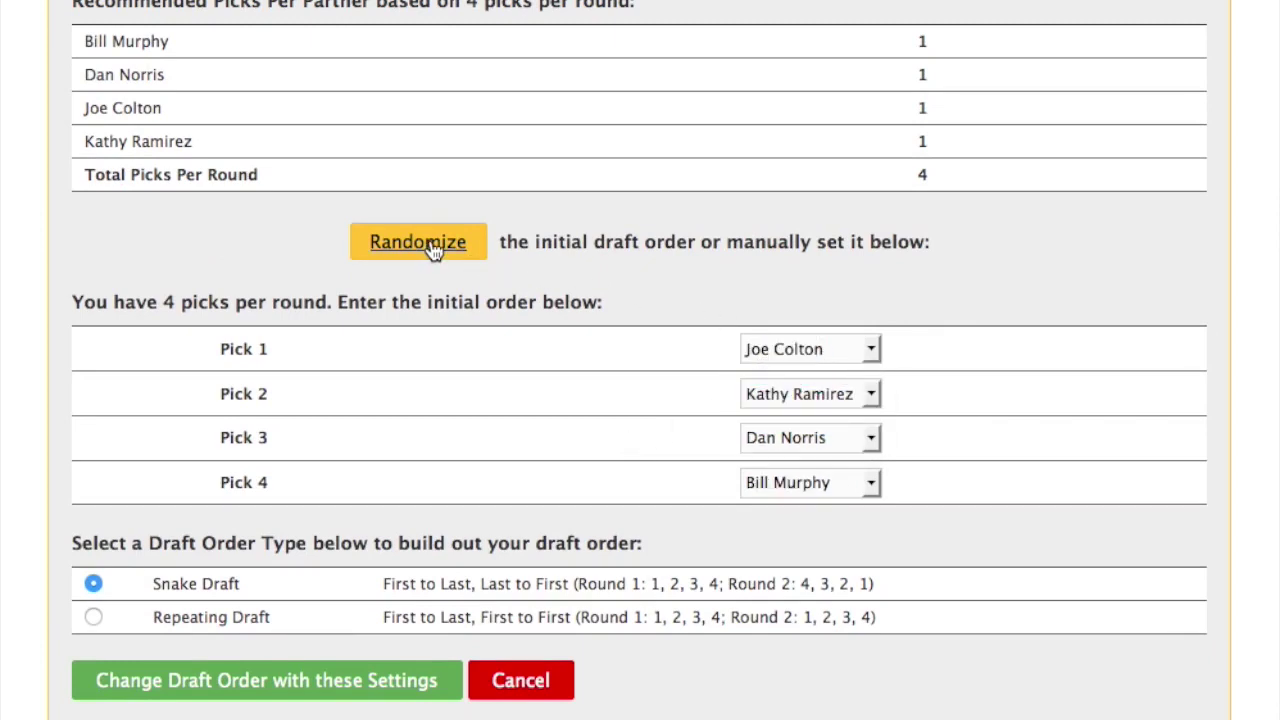
# - Build the full draft order as a Snake Draft with the wizard settings and save the draft order changes
pyautogui.scroll(-5, 447, 404)
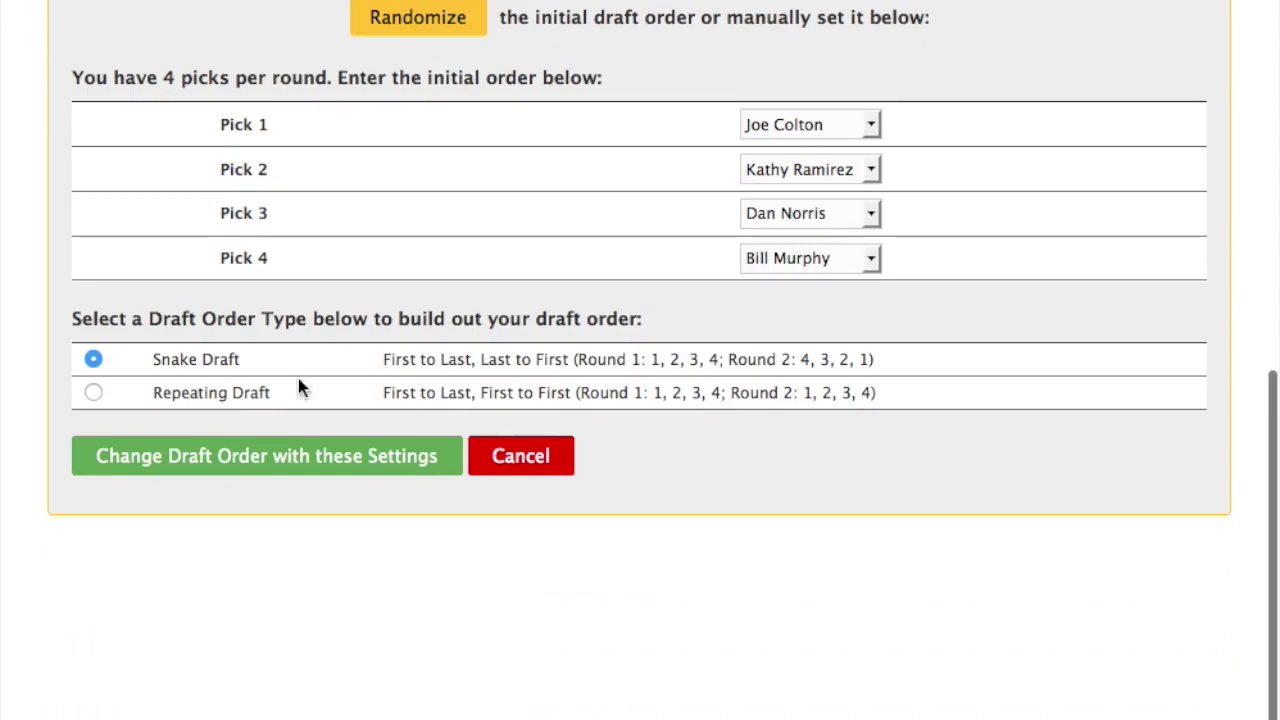
pyautogui.click(218, 466)
pyautogui.scroll(8, 310, 430)
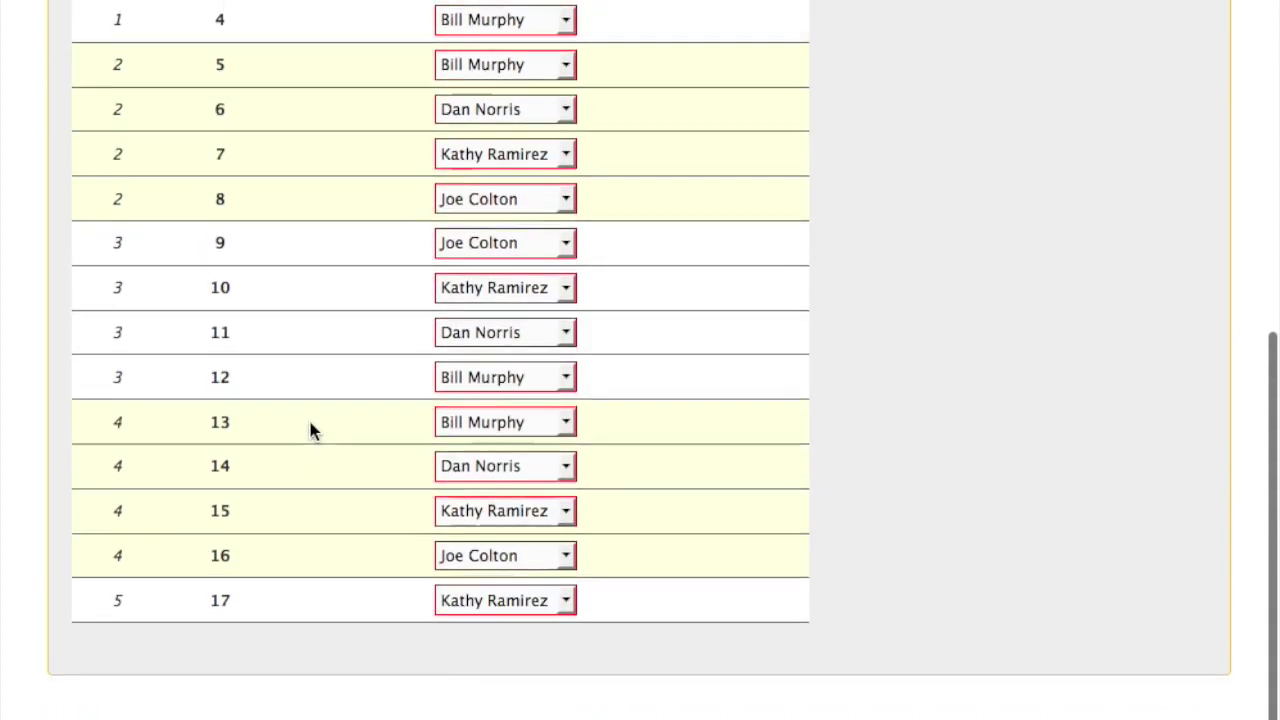
pyautogui.scroll(3, 310, 430)
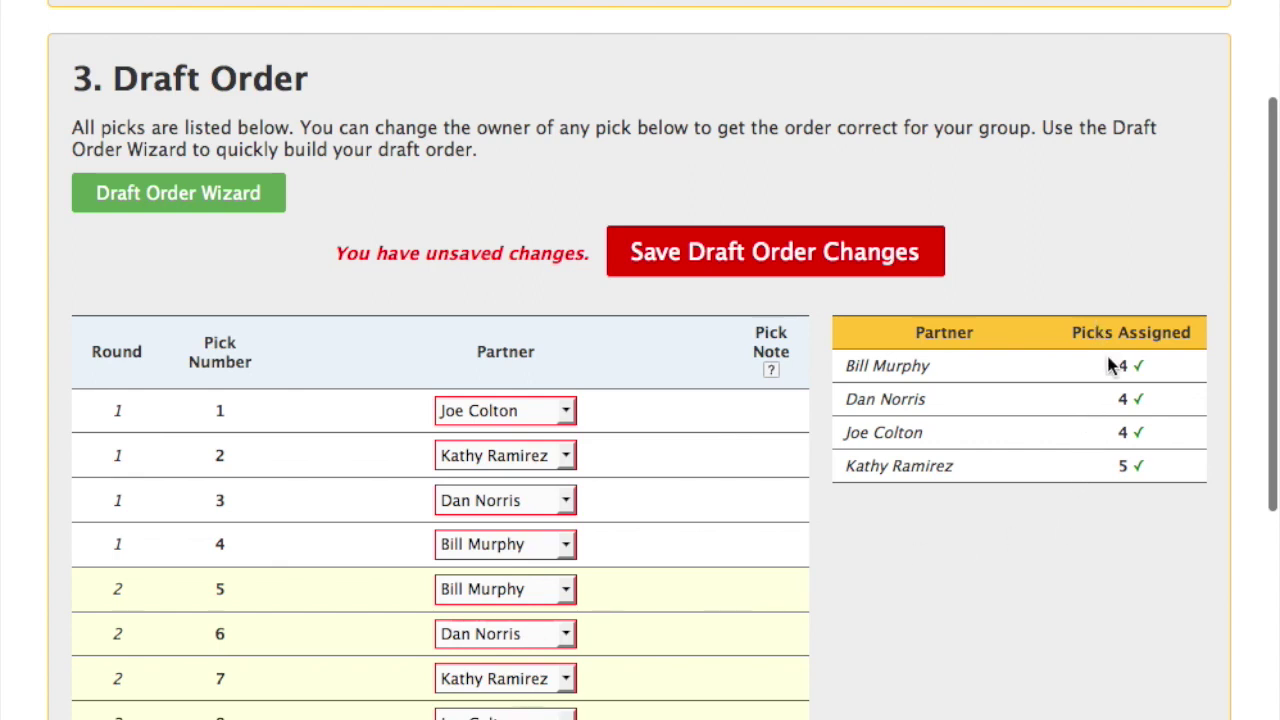
pyautogui.click(790, 264)
# - Return to the draft overview and enter the live draft
pyautogui.click(723, 257)
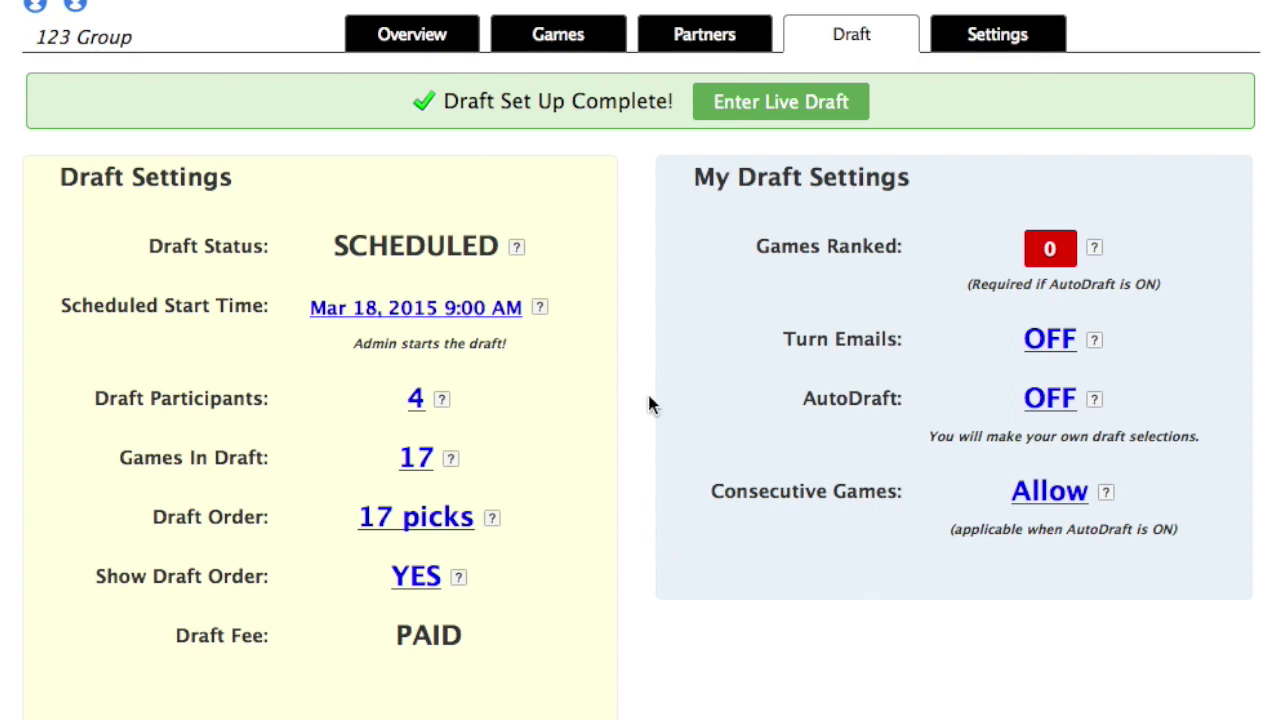
pyautogui.click(760, 110)
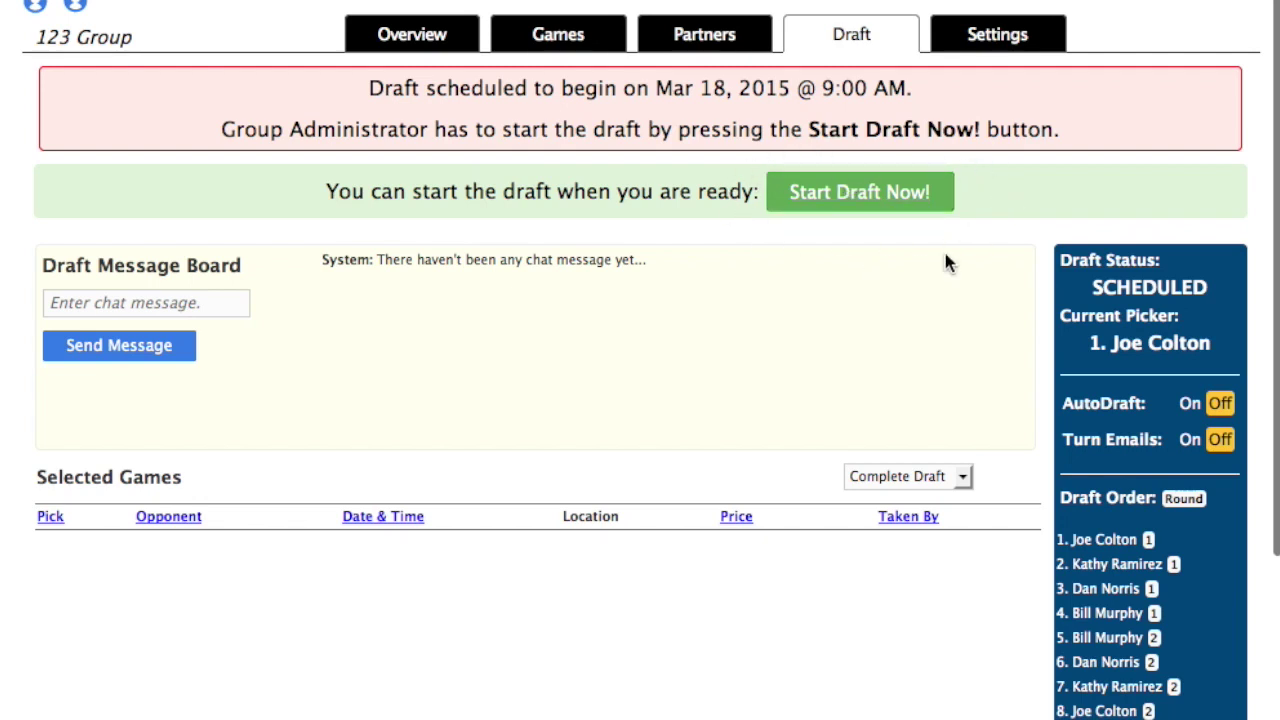
# - Review the live draft page's message board, selected games, available games and the full draft order by round
pyautogui.scroll(-3, 618, 428)
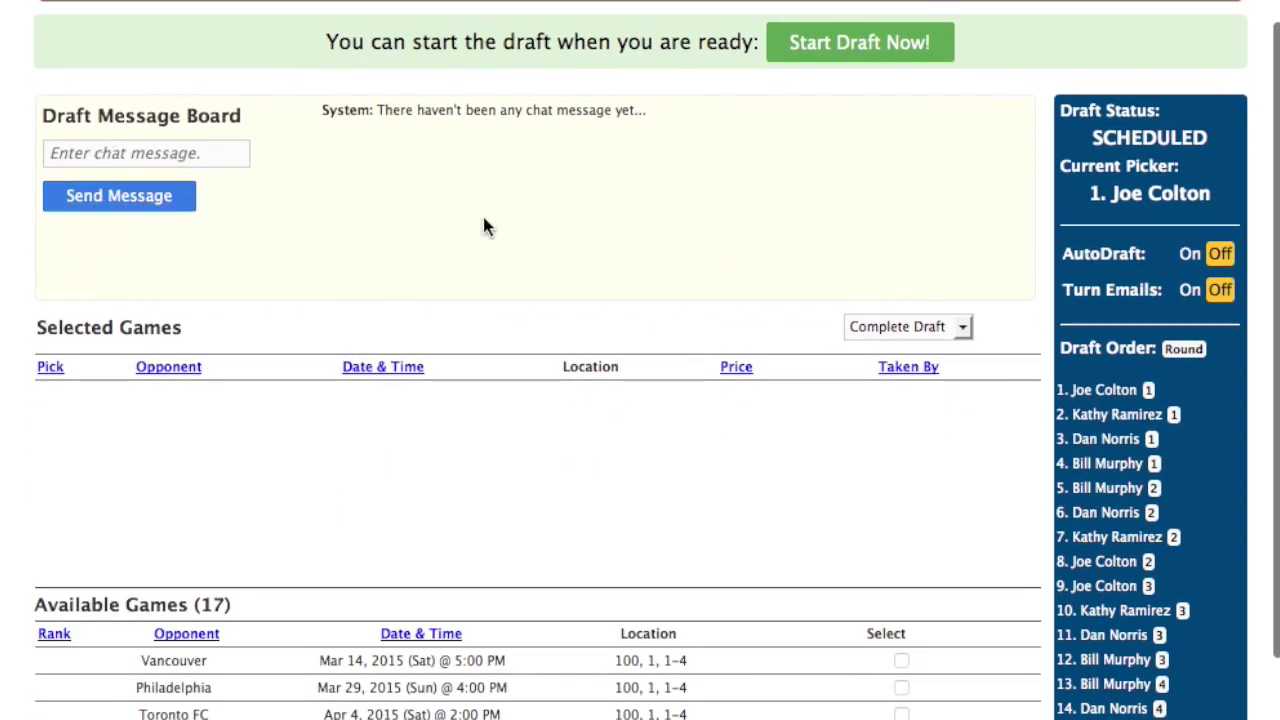
pyautogui.scroll(-3, 457, 350)
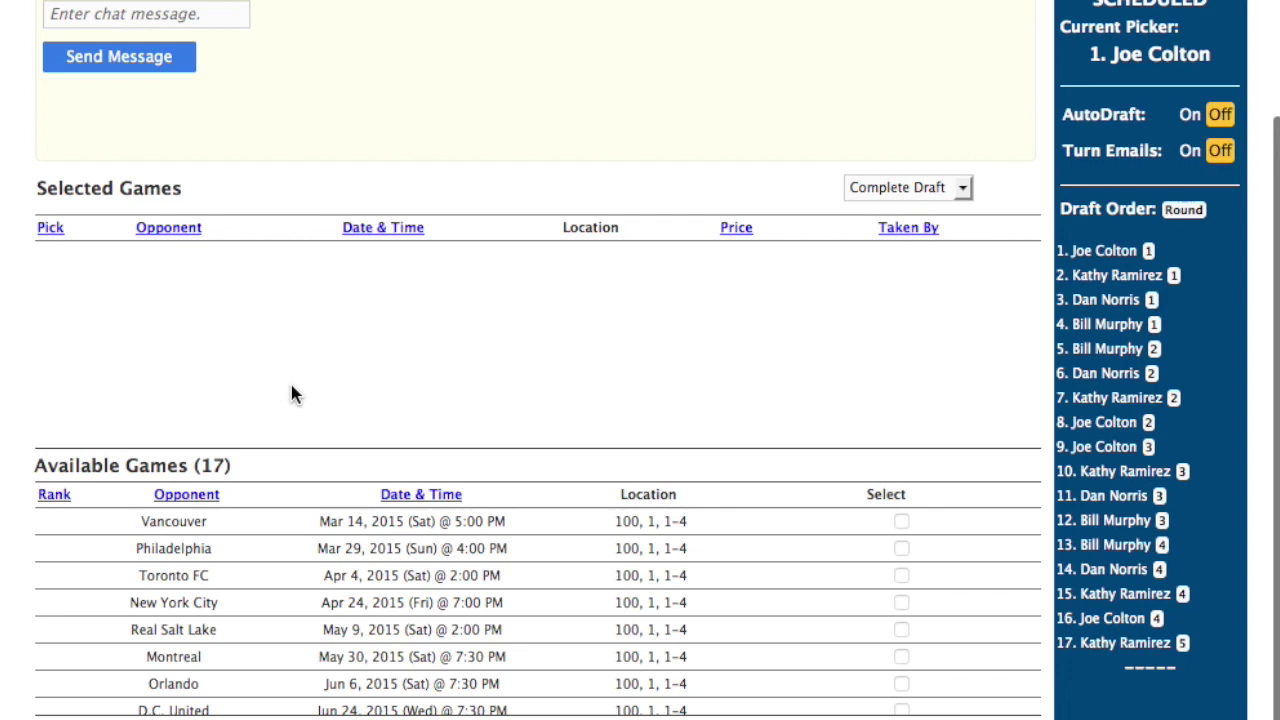
pyautogui.scroll(-4, 292, 394)
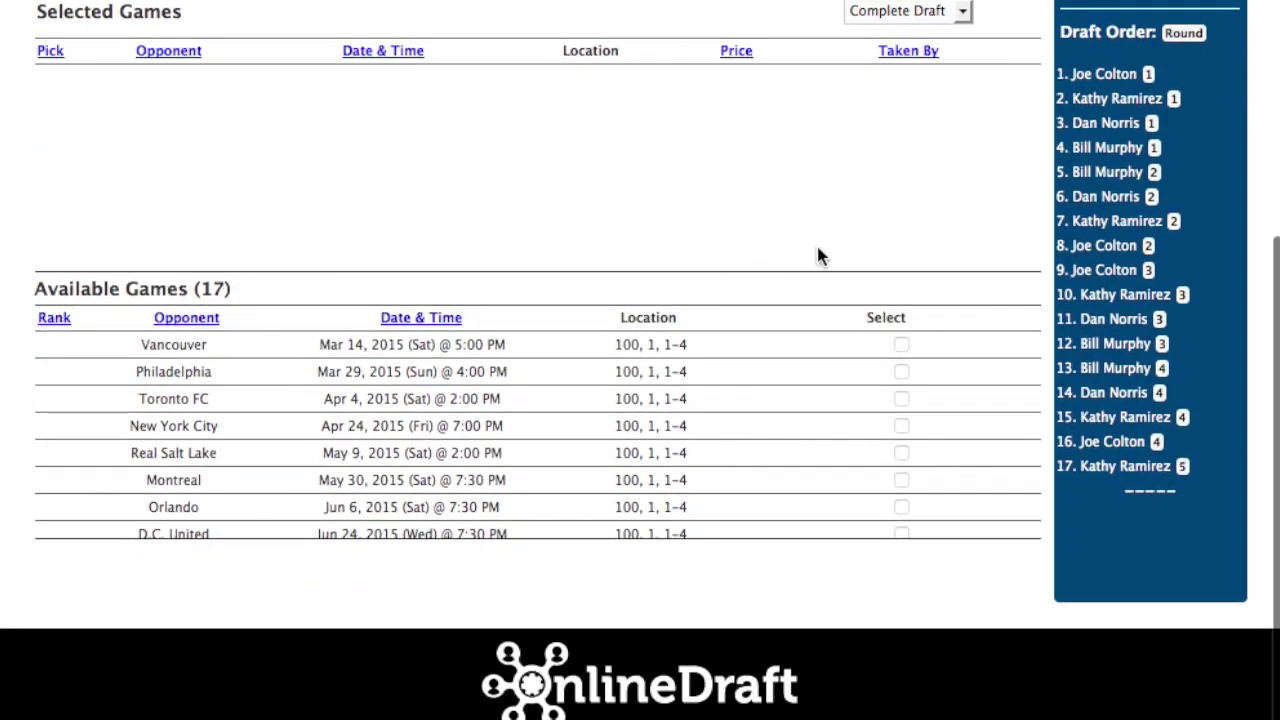
pyautogui.scroll(6, 816, 254)
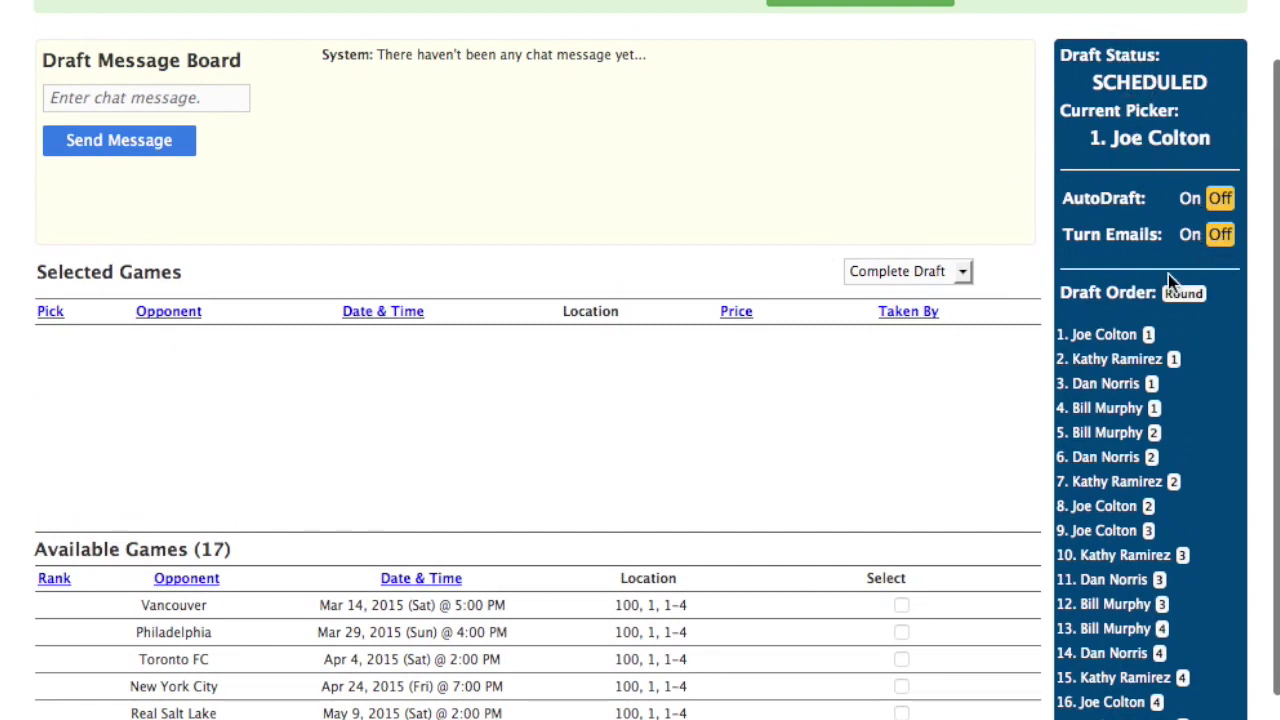
pyautogui.scroll(-2, 1003, 411)
pyautogui.scroll(-2, 1003, 411)
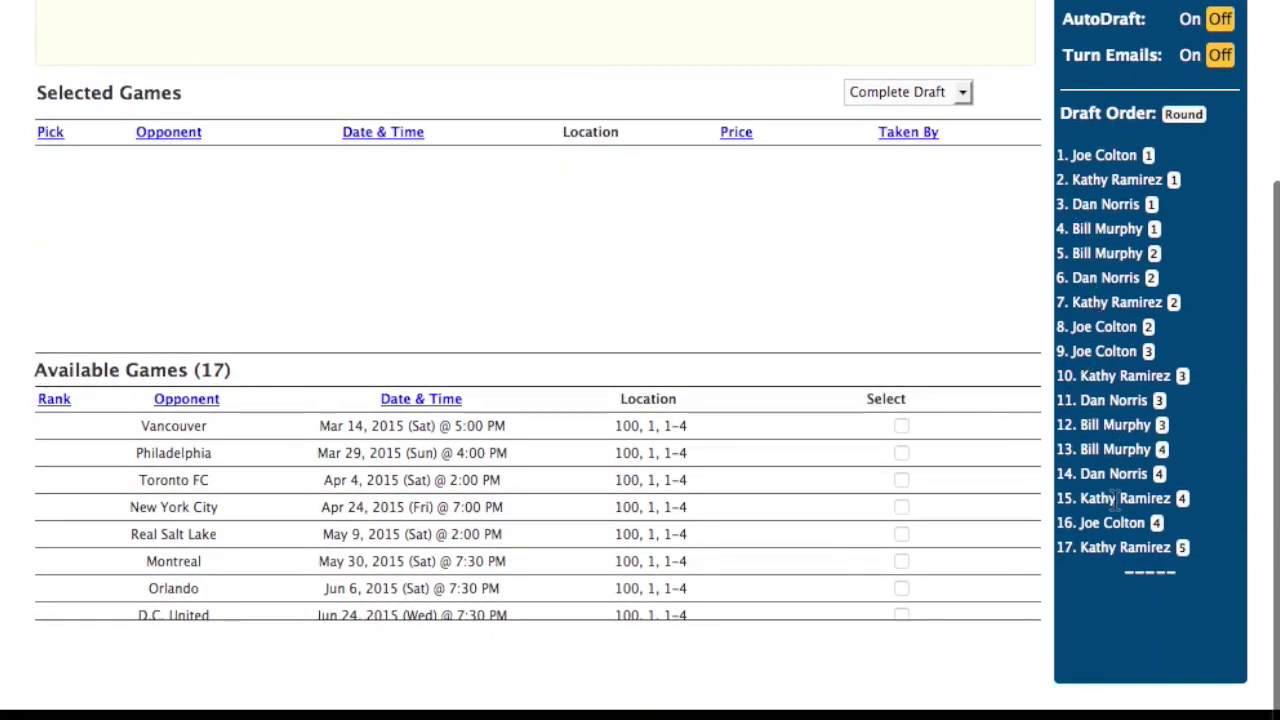
pyautogui.scroll(3, 778, 308)
pyautogui.scroll(5, 776, 302)
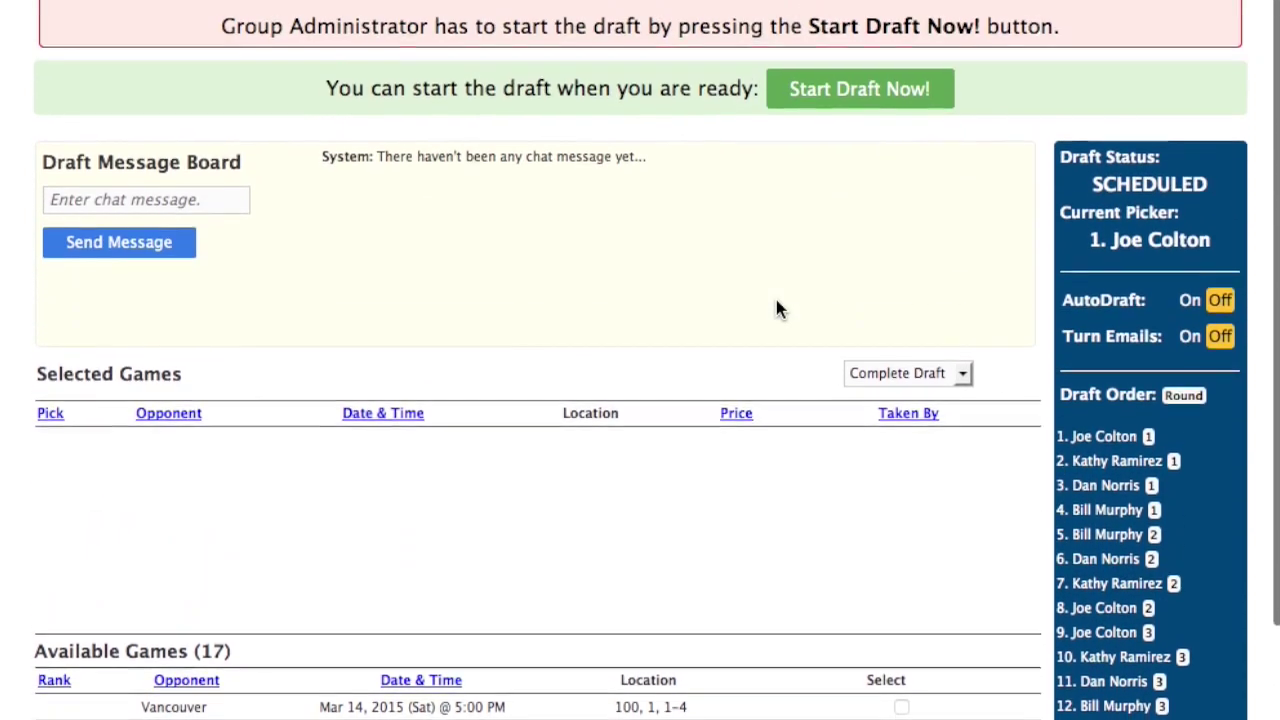